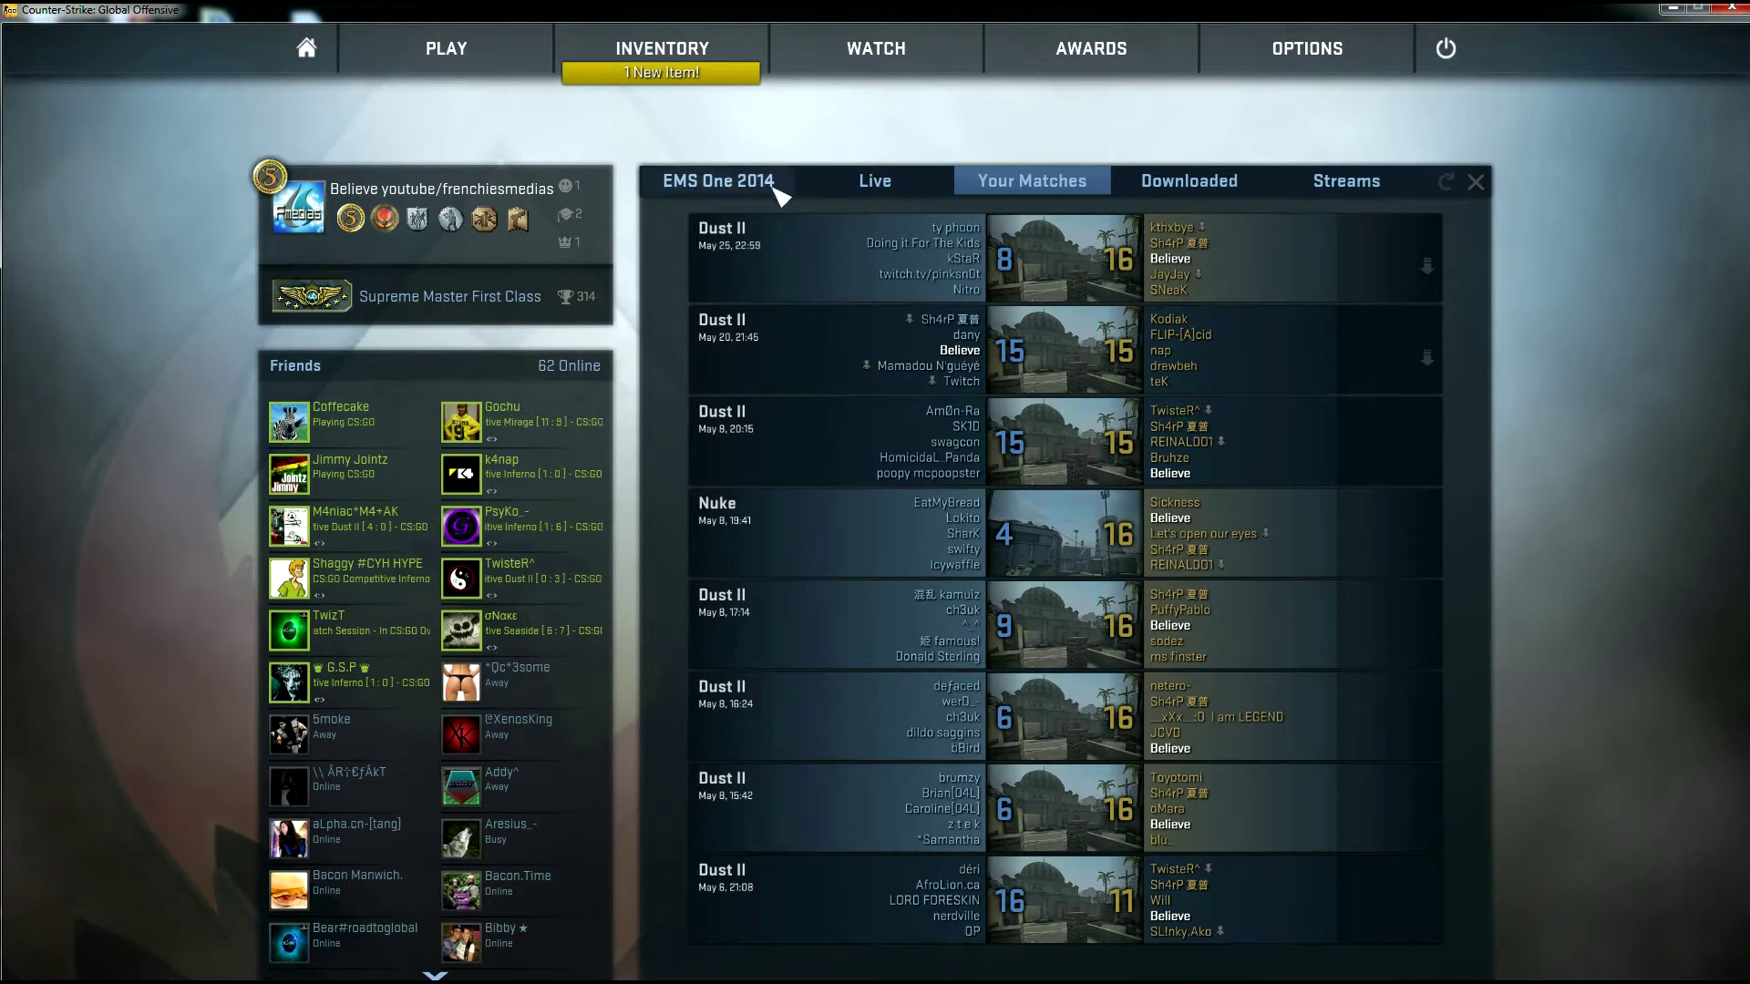
After a look at the Live tab, download the top Dust II match (May 25, 8–16) from Your Matches
{"action": "left_click", "coordinate": [883, 62]}
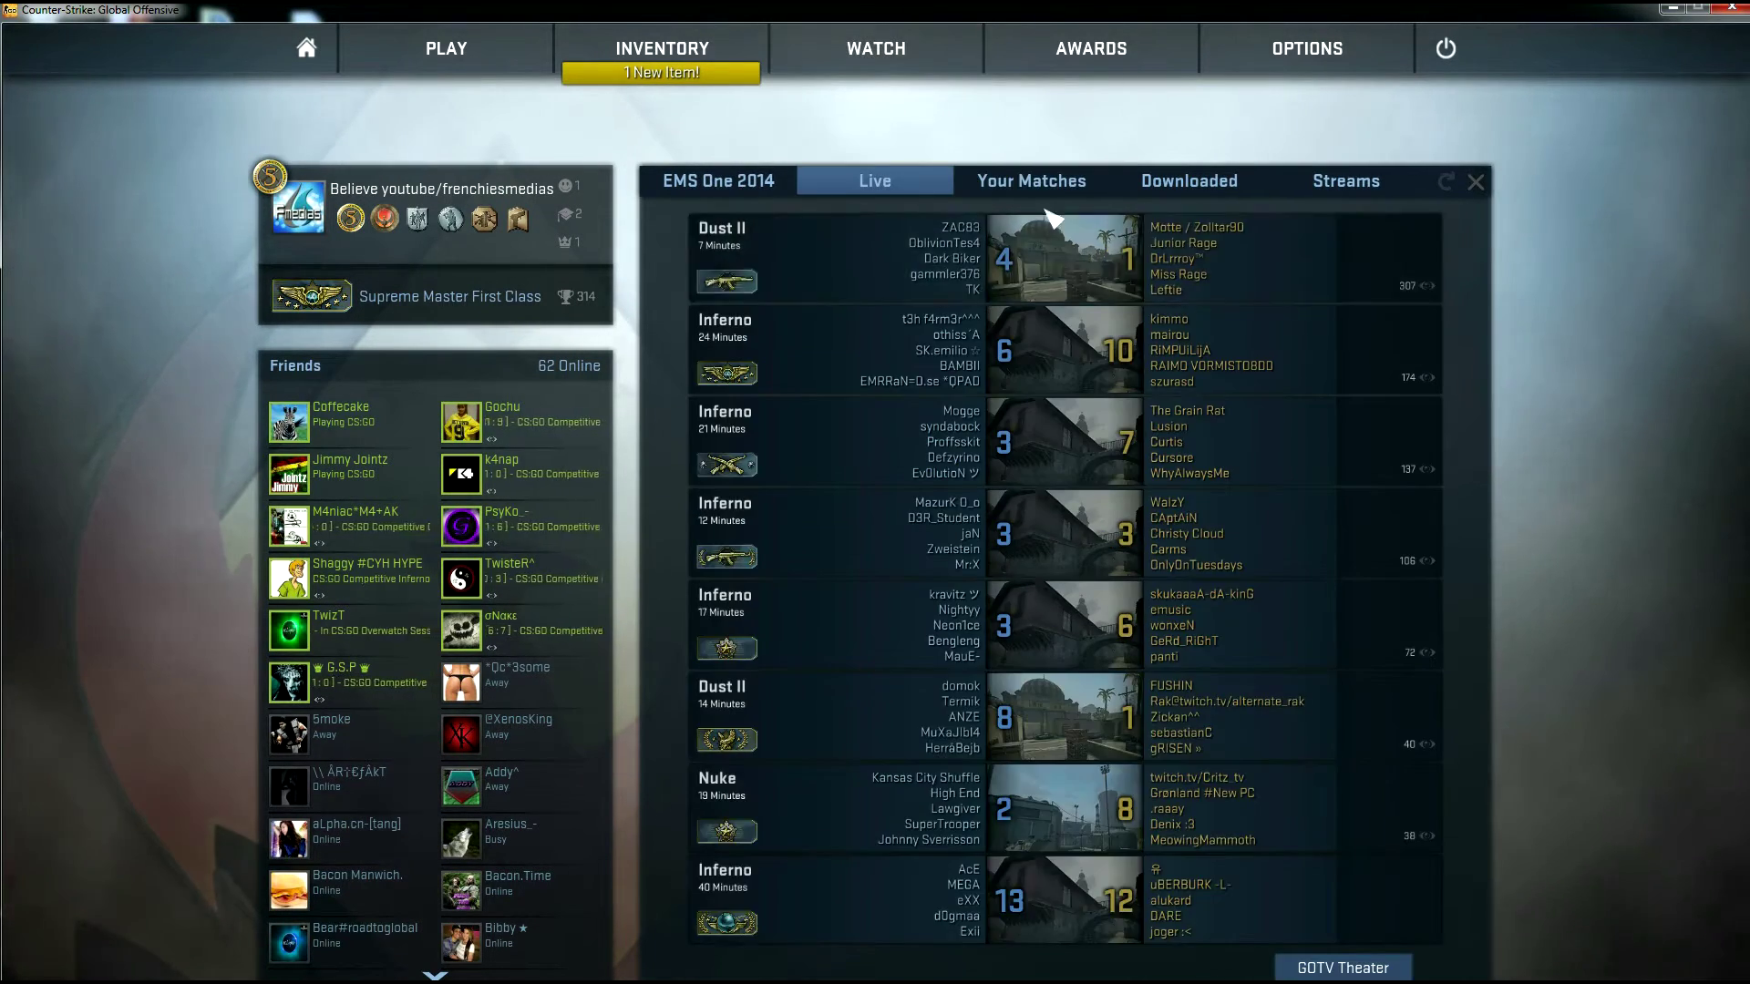
{"action": "left_click", "coordinate": [1027, 189]}
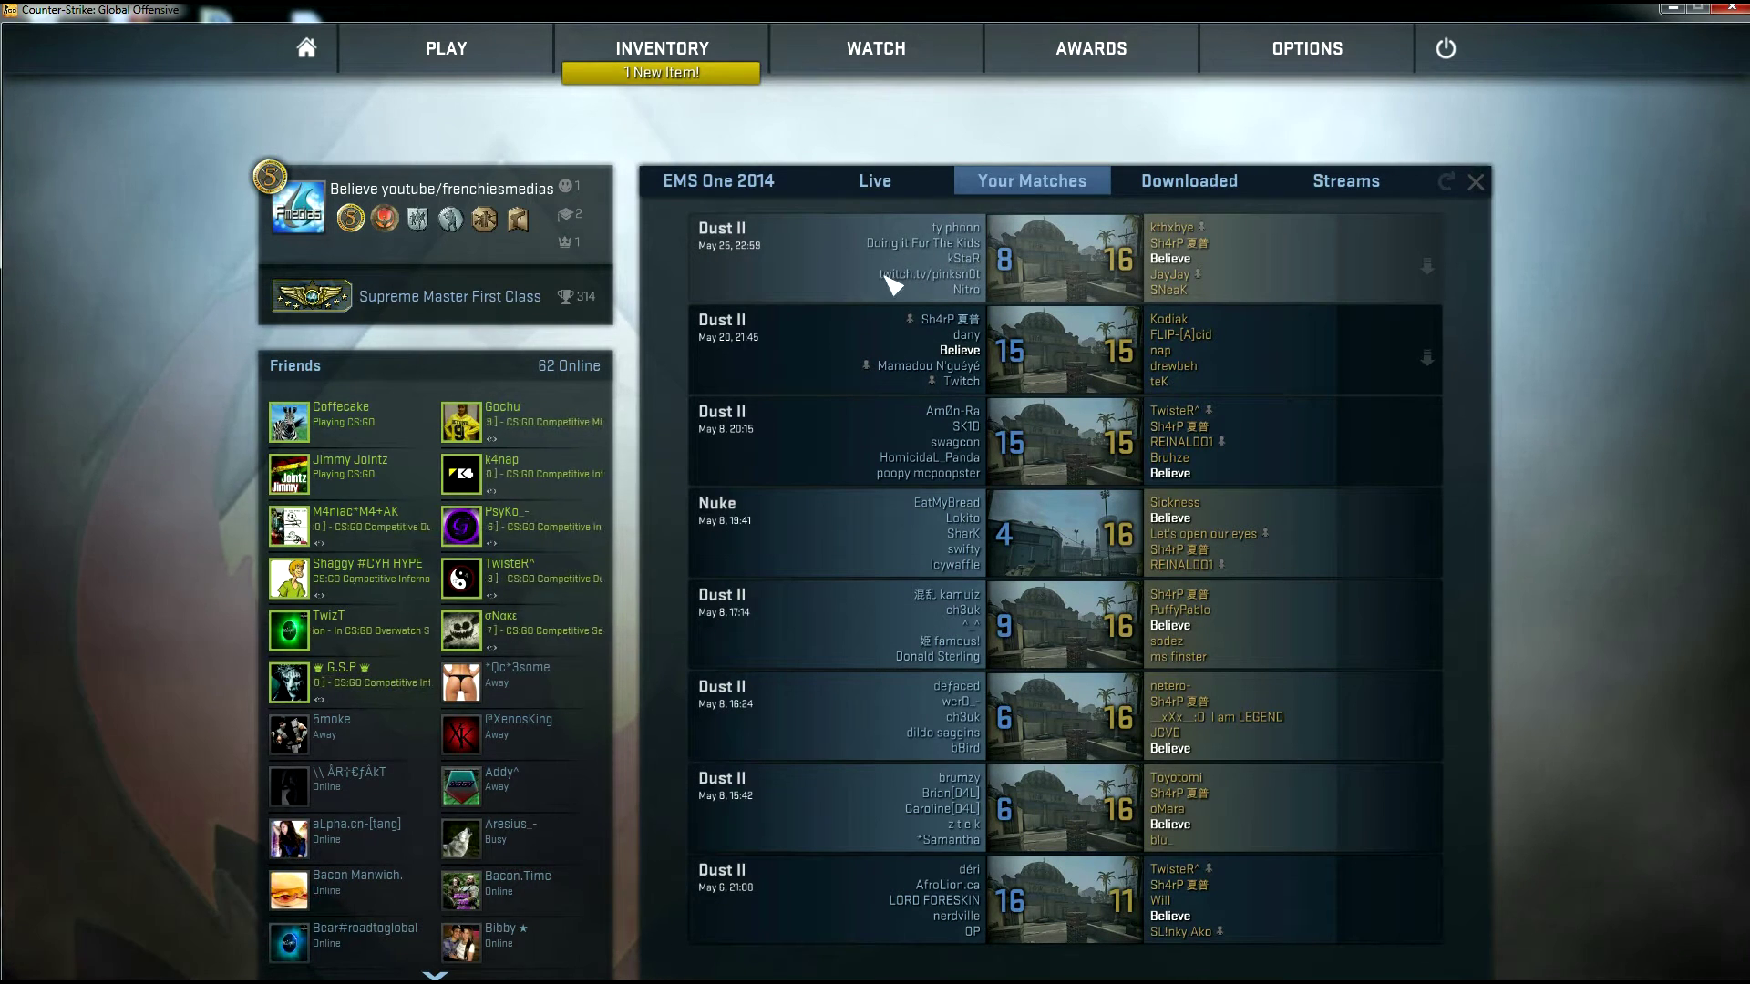
{"action": "left_click", "coordinate": [935, 262]}
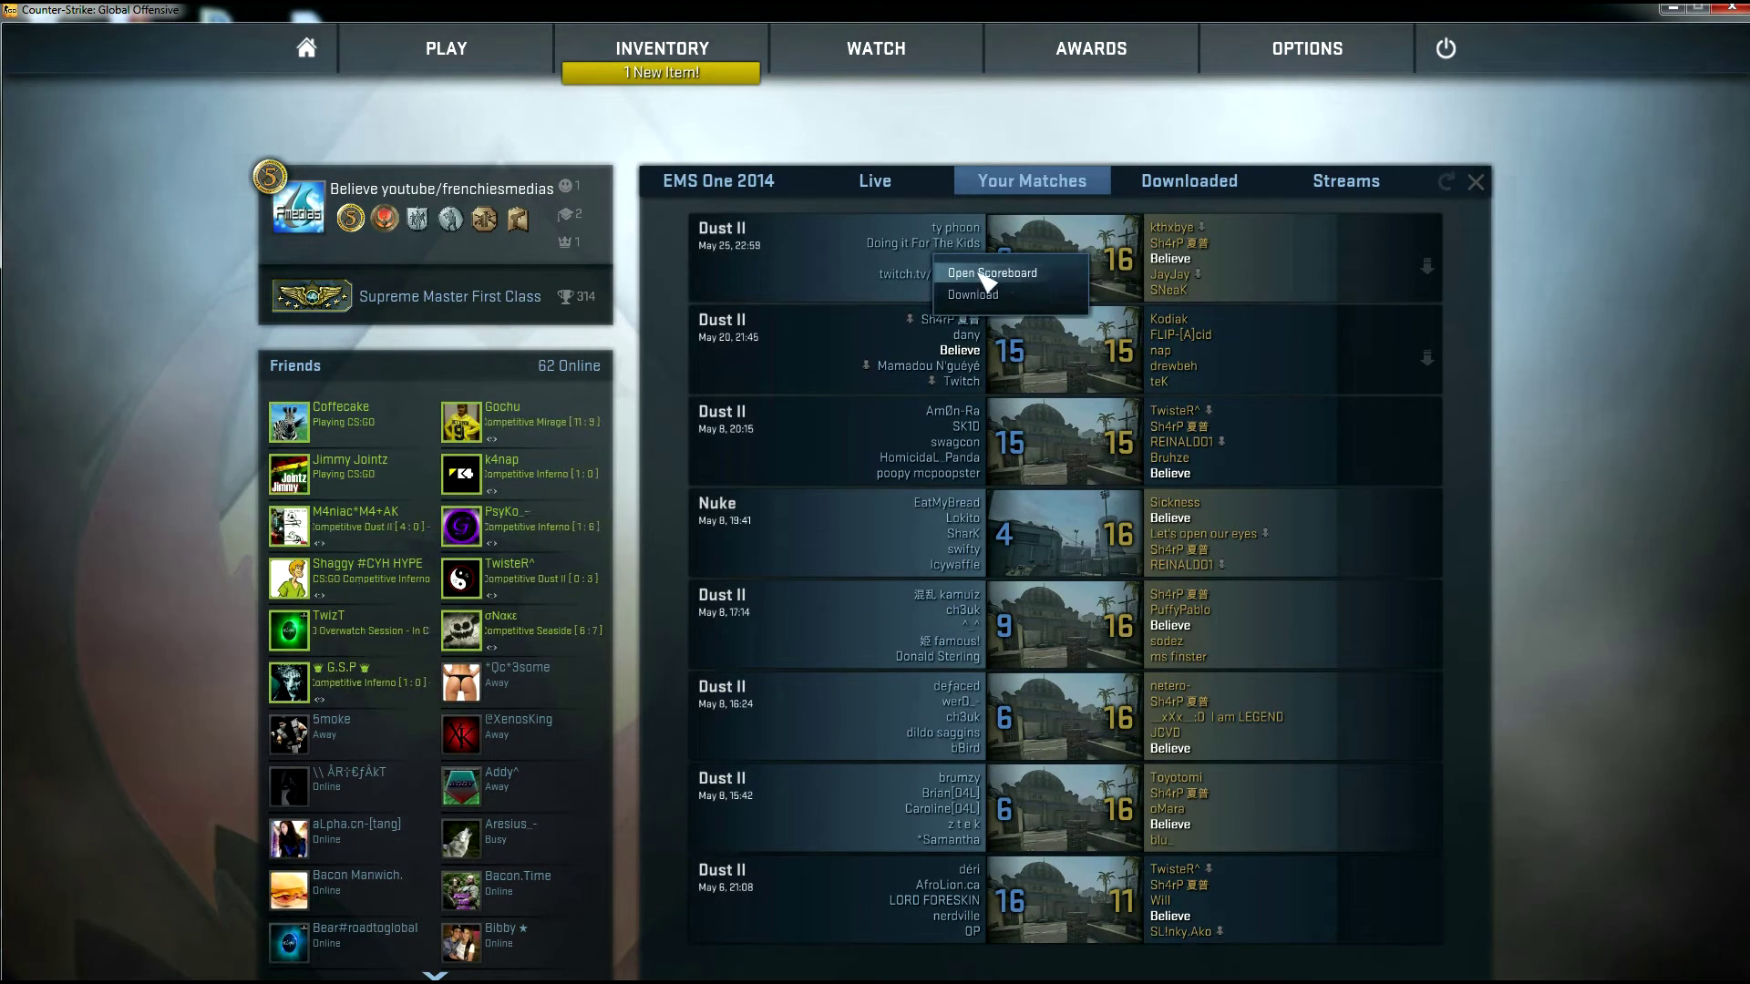
{"action": "left_click", "coordinate": [972, 296]}
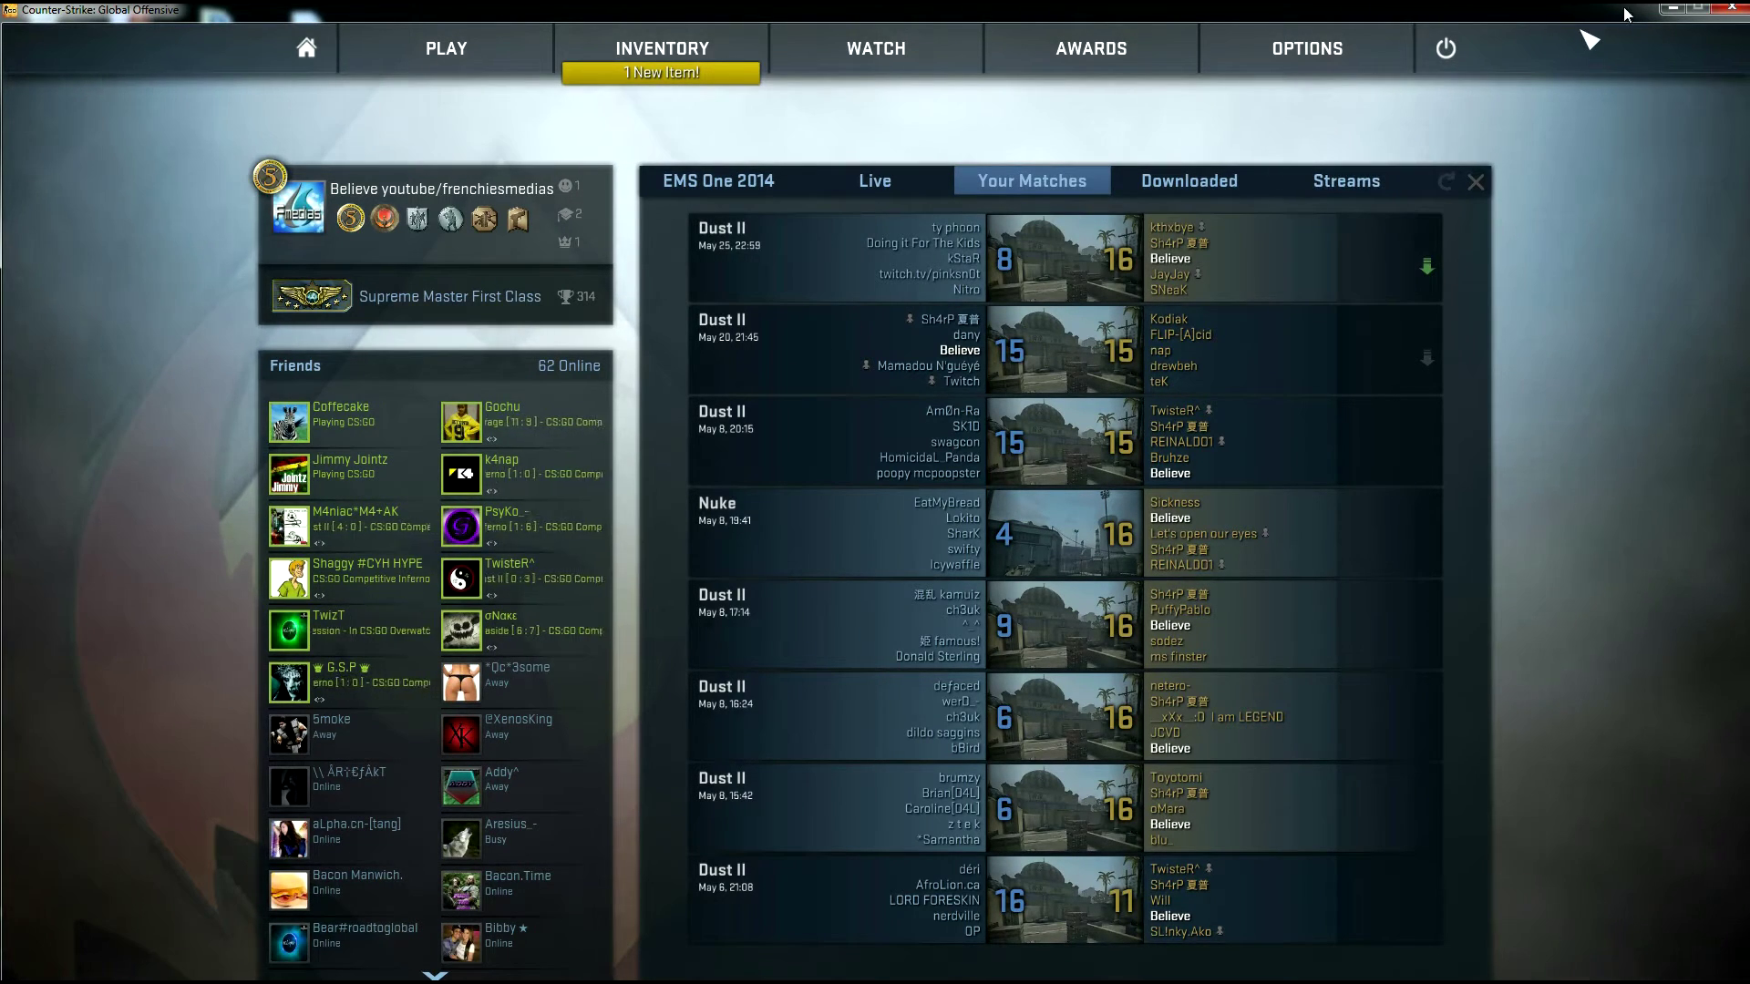
Minimize CS:GO and open the Disque Data (F:) drive in Windows Explorer
{"action": "left_click", "coordinate": [1669, 14]}
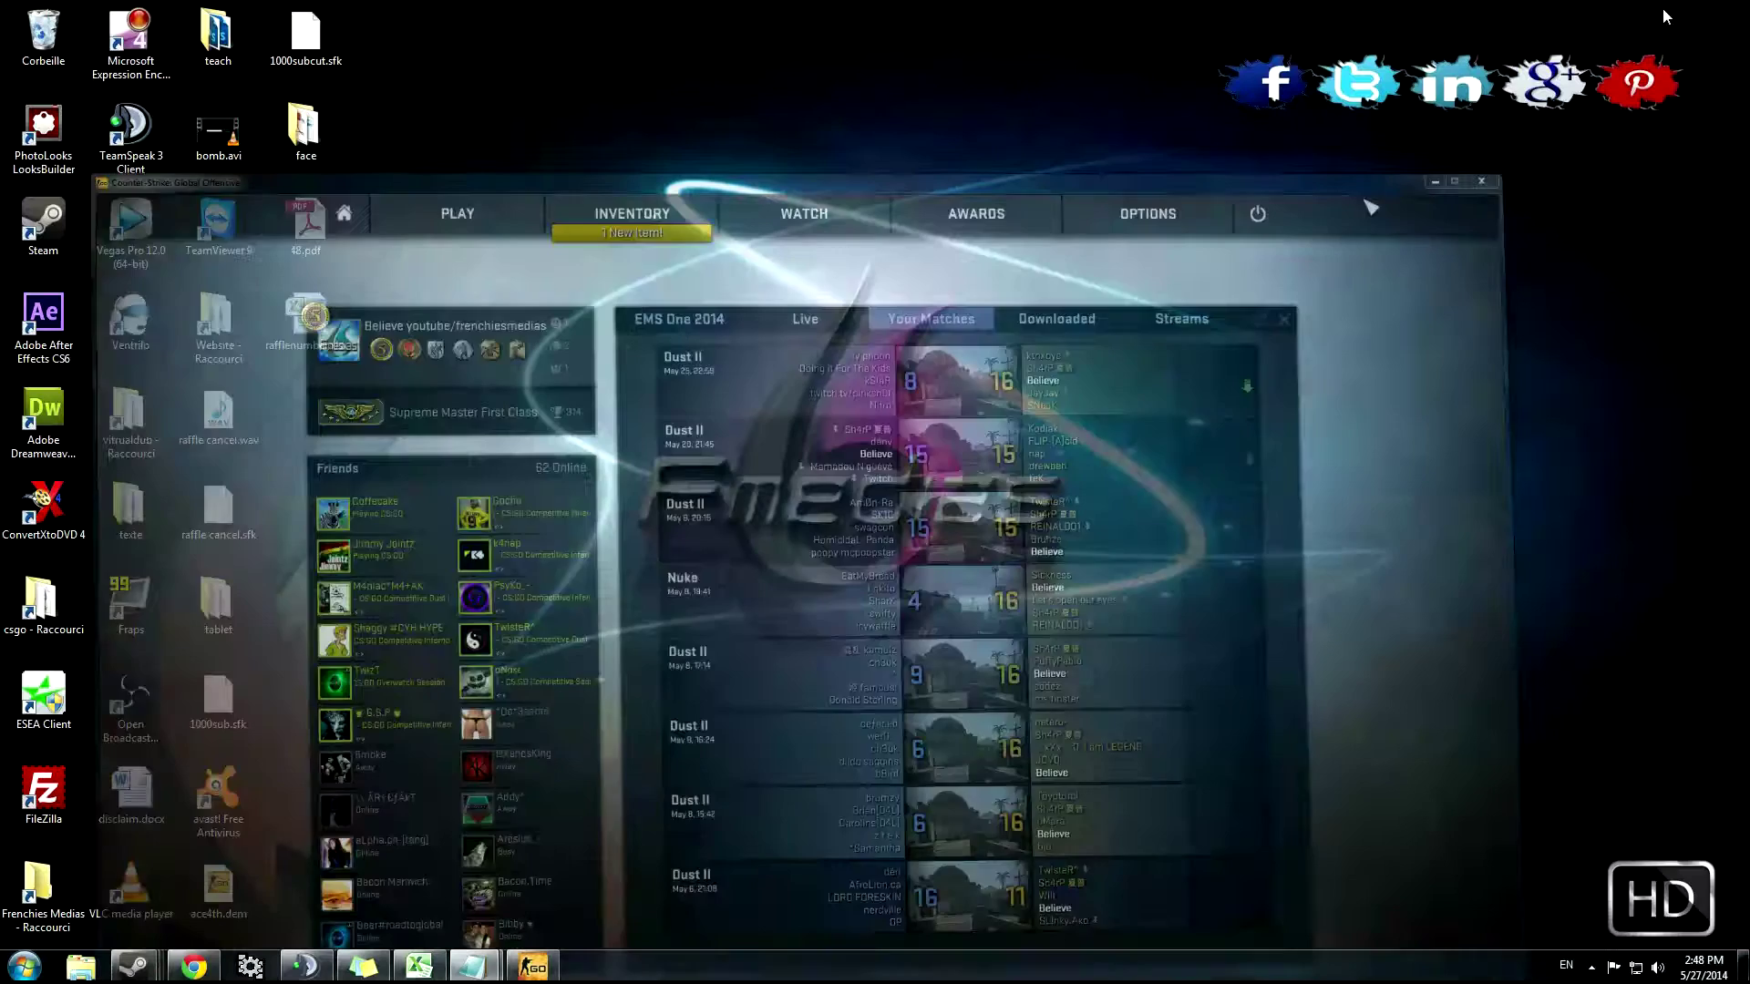
{"action": "left_click", "coordinate": [81, 967]}
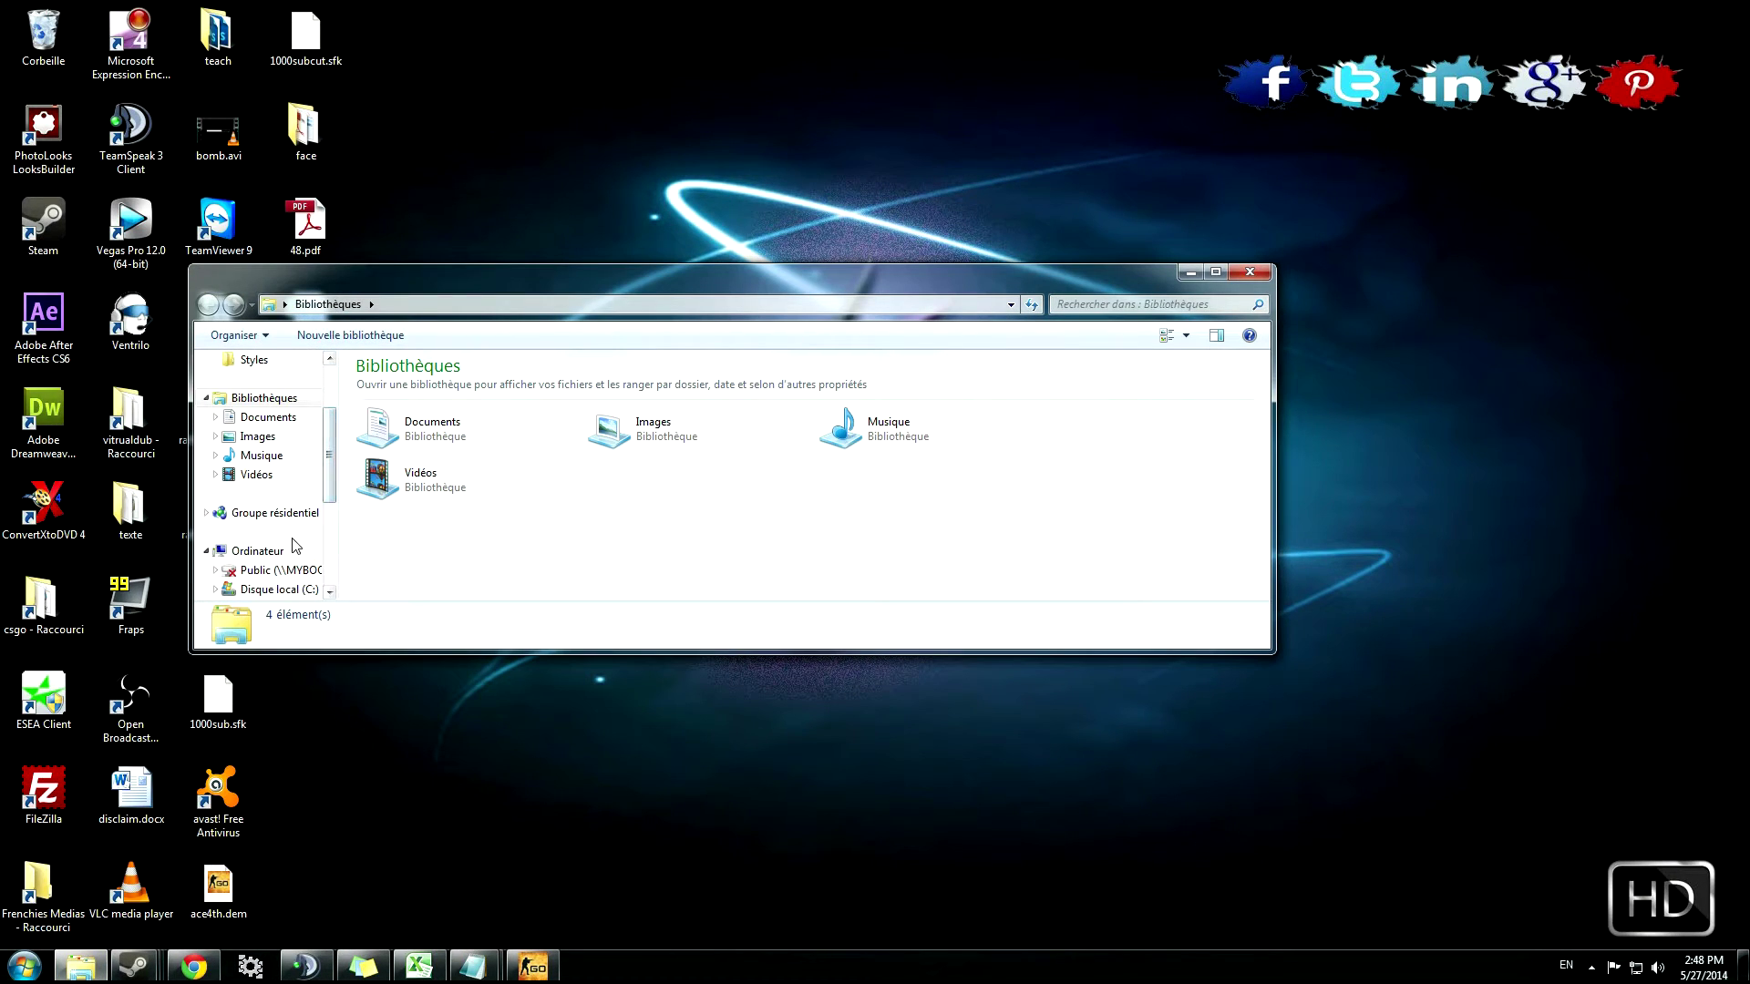
{"action": "left_click", "coordinate": [329, 592]}
{"action": "left_click", "coordinate": [278, 570]}
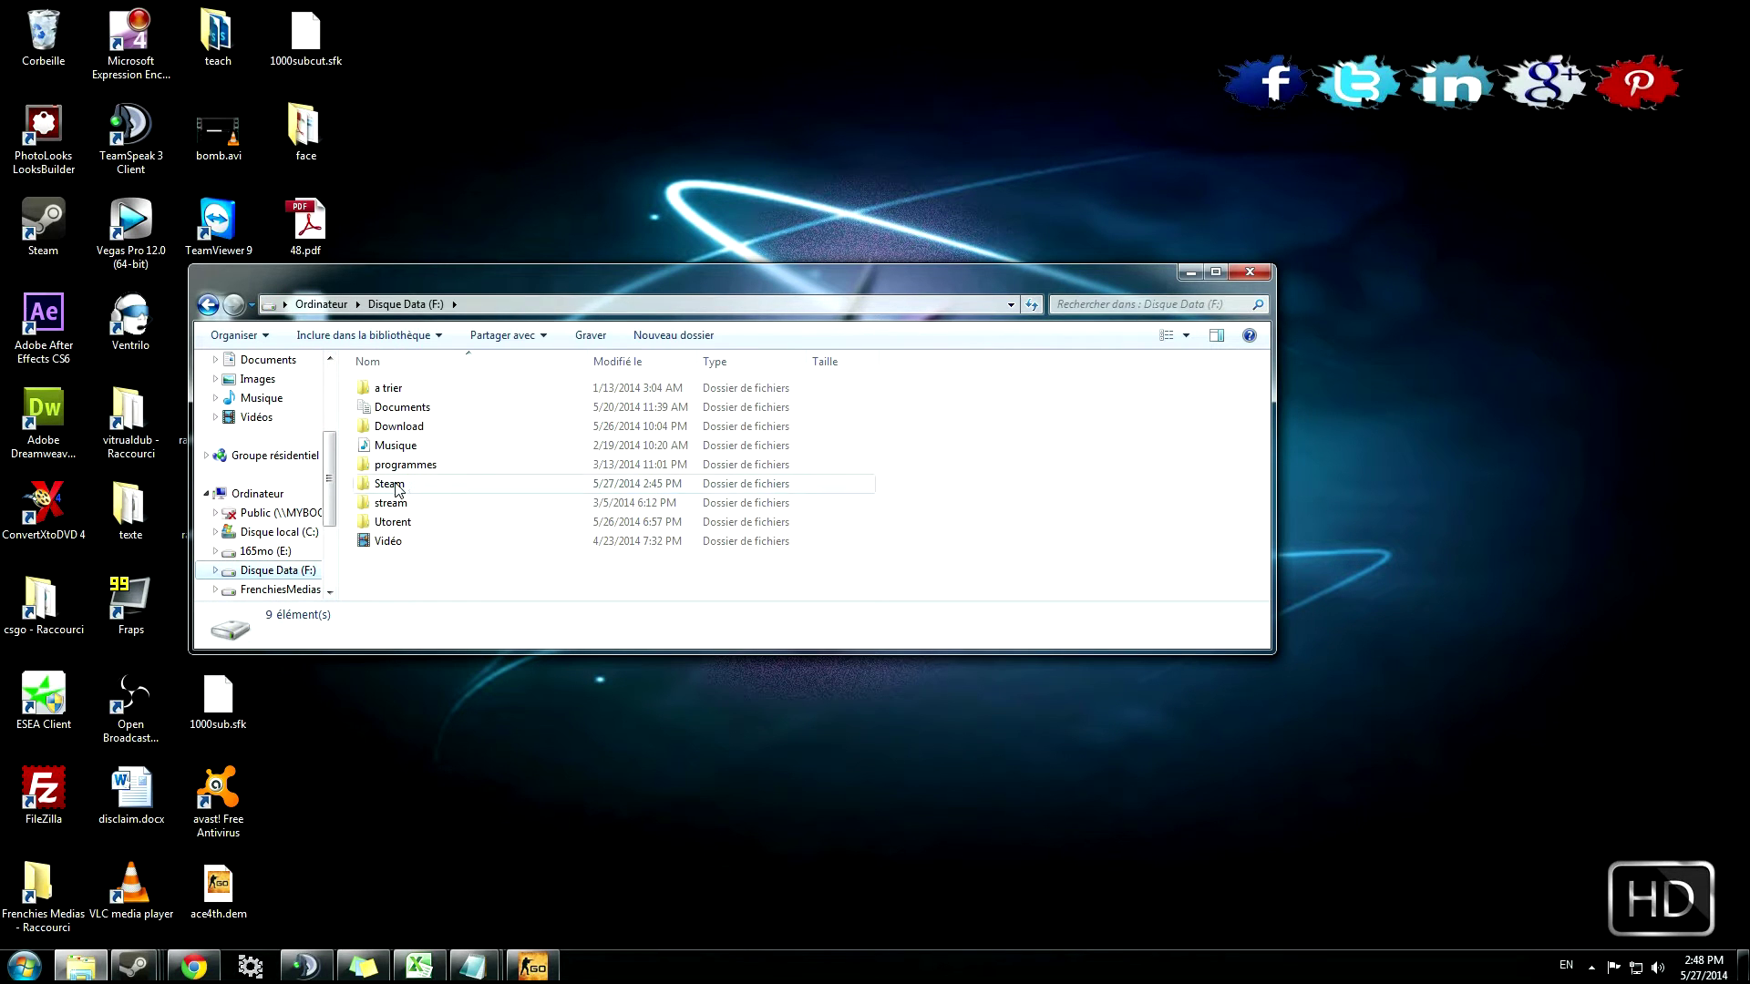
Go through Steam > SteamApps > common > Counter-Strike Global Offensive > csgo > replays and select the match .dem
{"action": "double_click", "coordinate": [396, 502]}
{"action": "scroll", "coordinate": [415, 451], "scroll_direction": "down", "scroll_amount": 3}
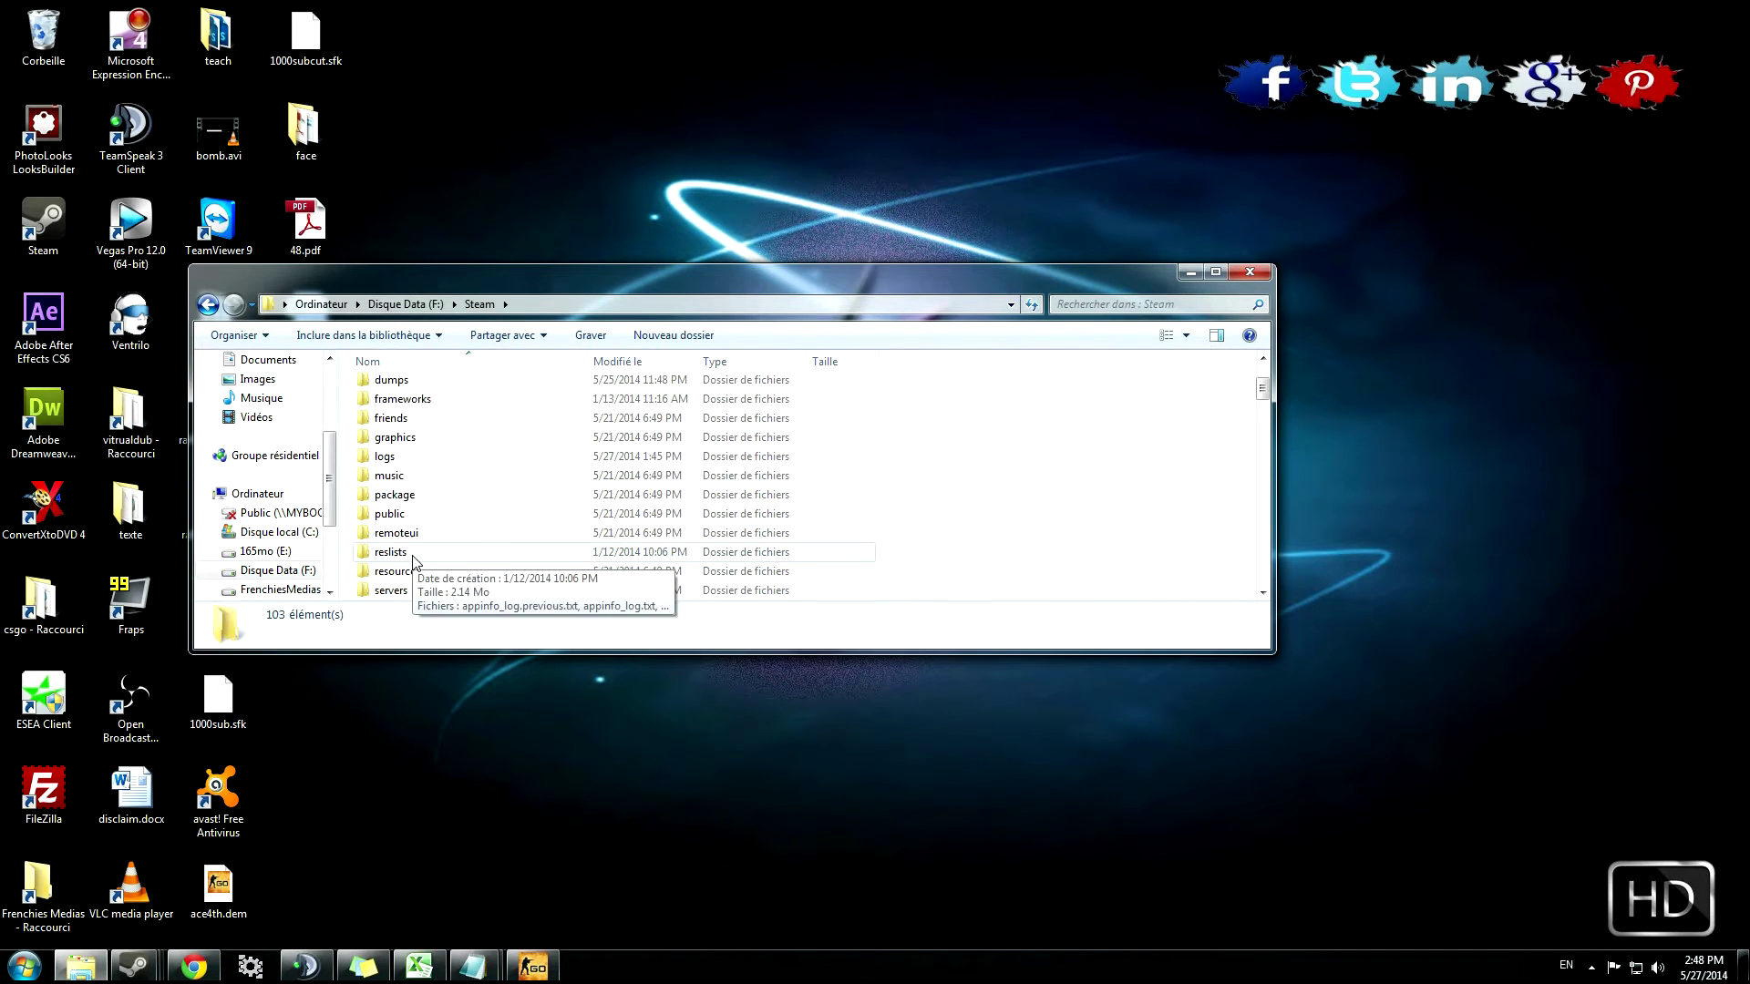
{"action": "double_click", "coordinate": [399, 590]}
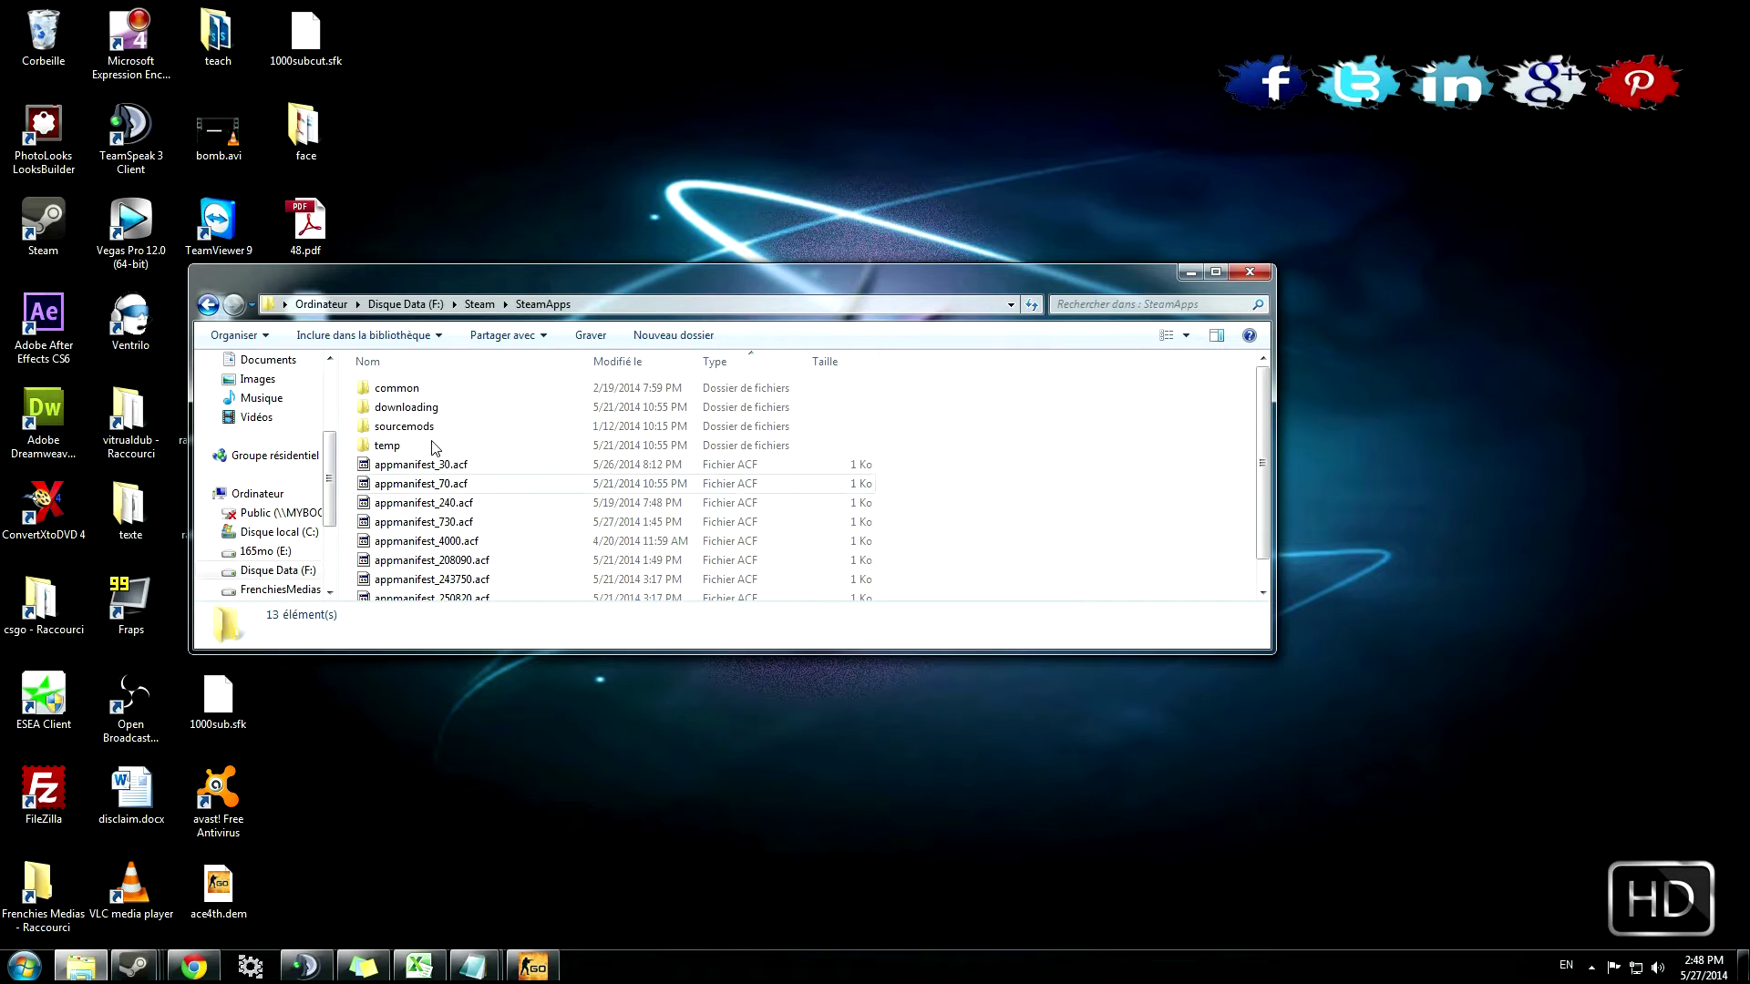
{"action": "double_click", "coordinate": [417, 390]}
{"action": "double_click", "coordinate": [434, 390]}
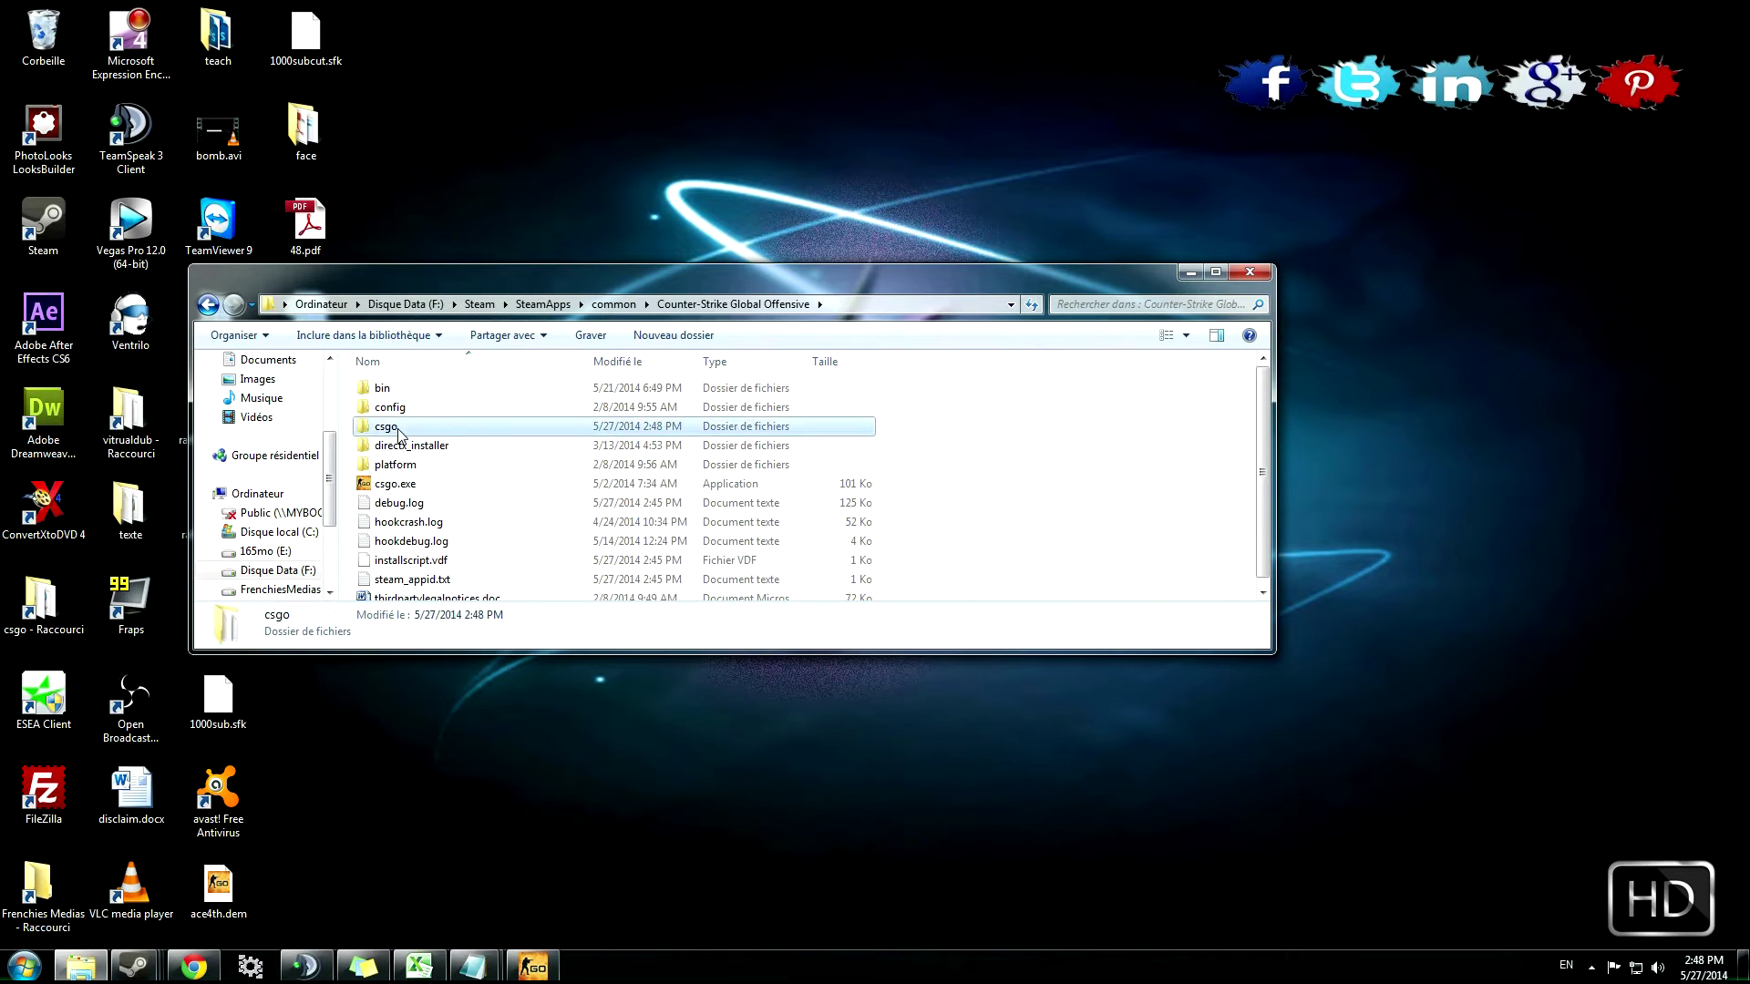
{"action": "double_click", "coordinate": [410, 426]}
{"action": "double_click", "coordinate": [490, 527]}
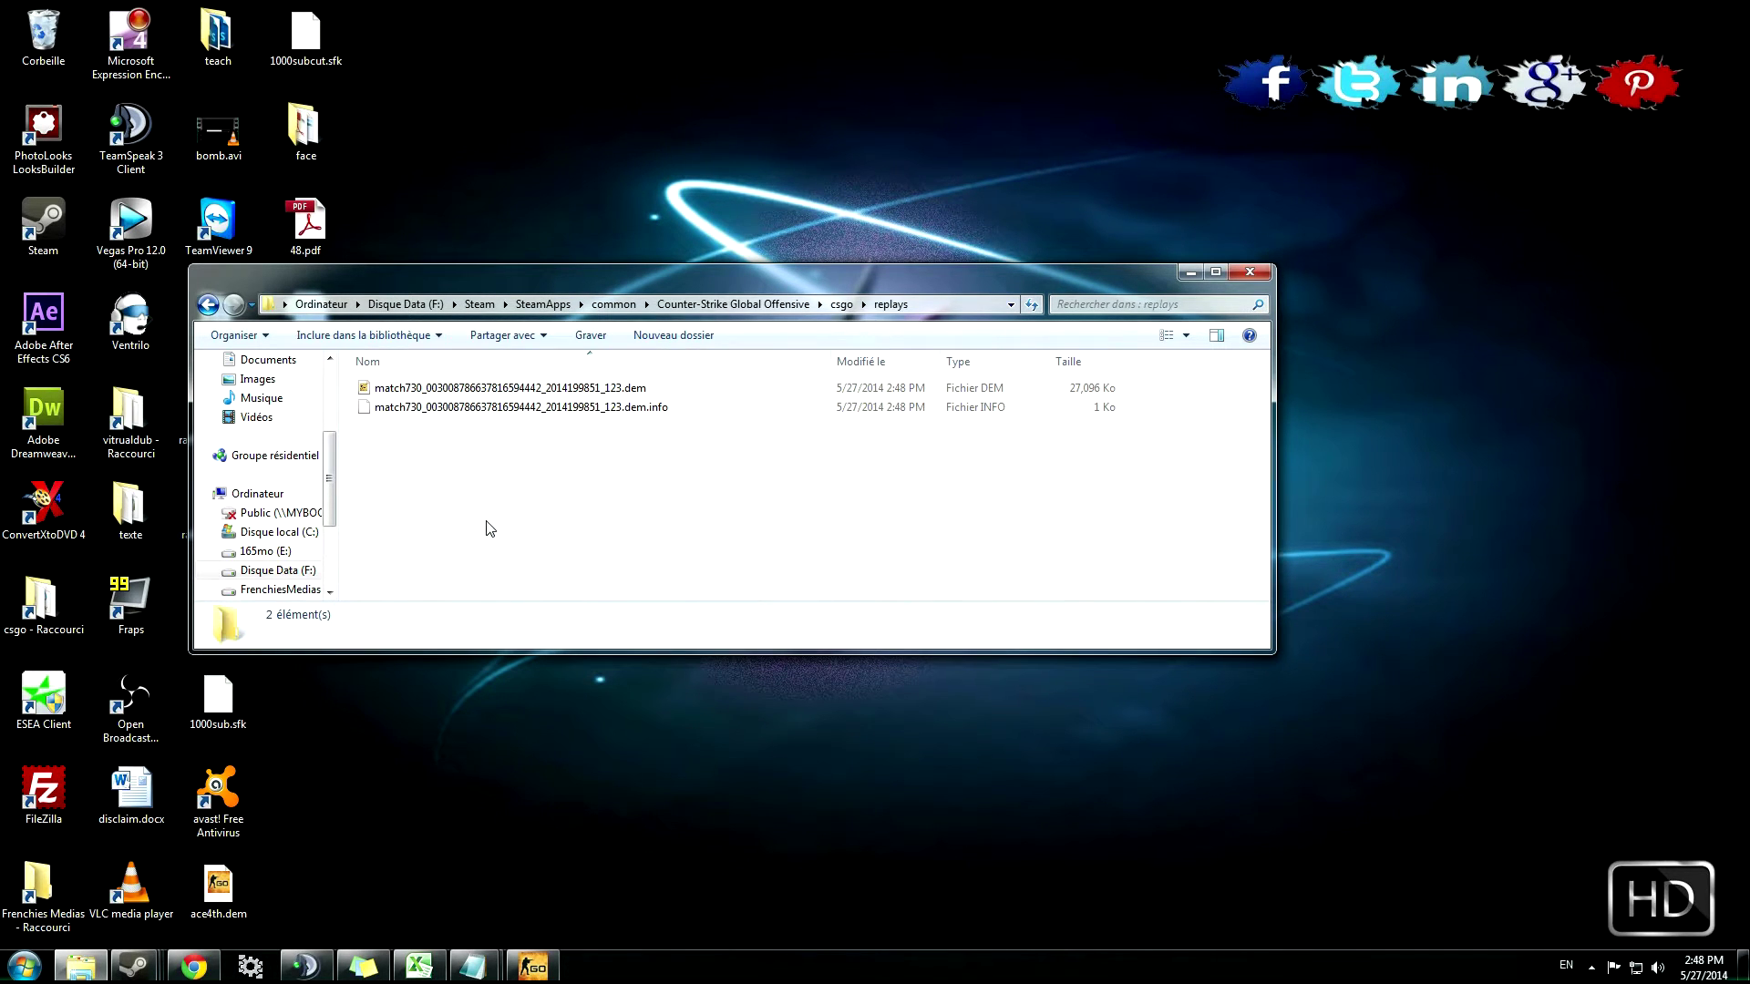
{"action": "key", "text": "Down"}
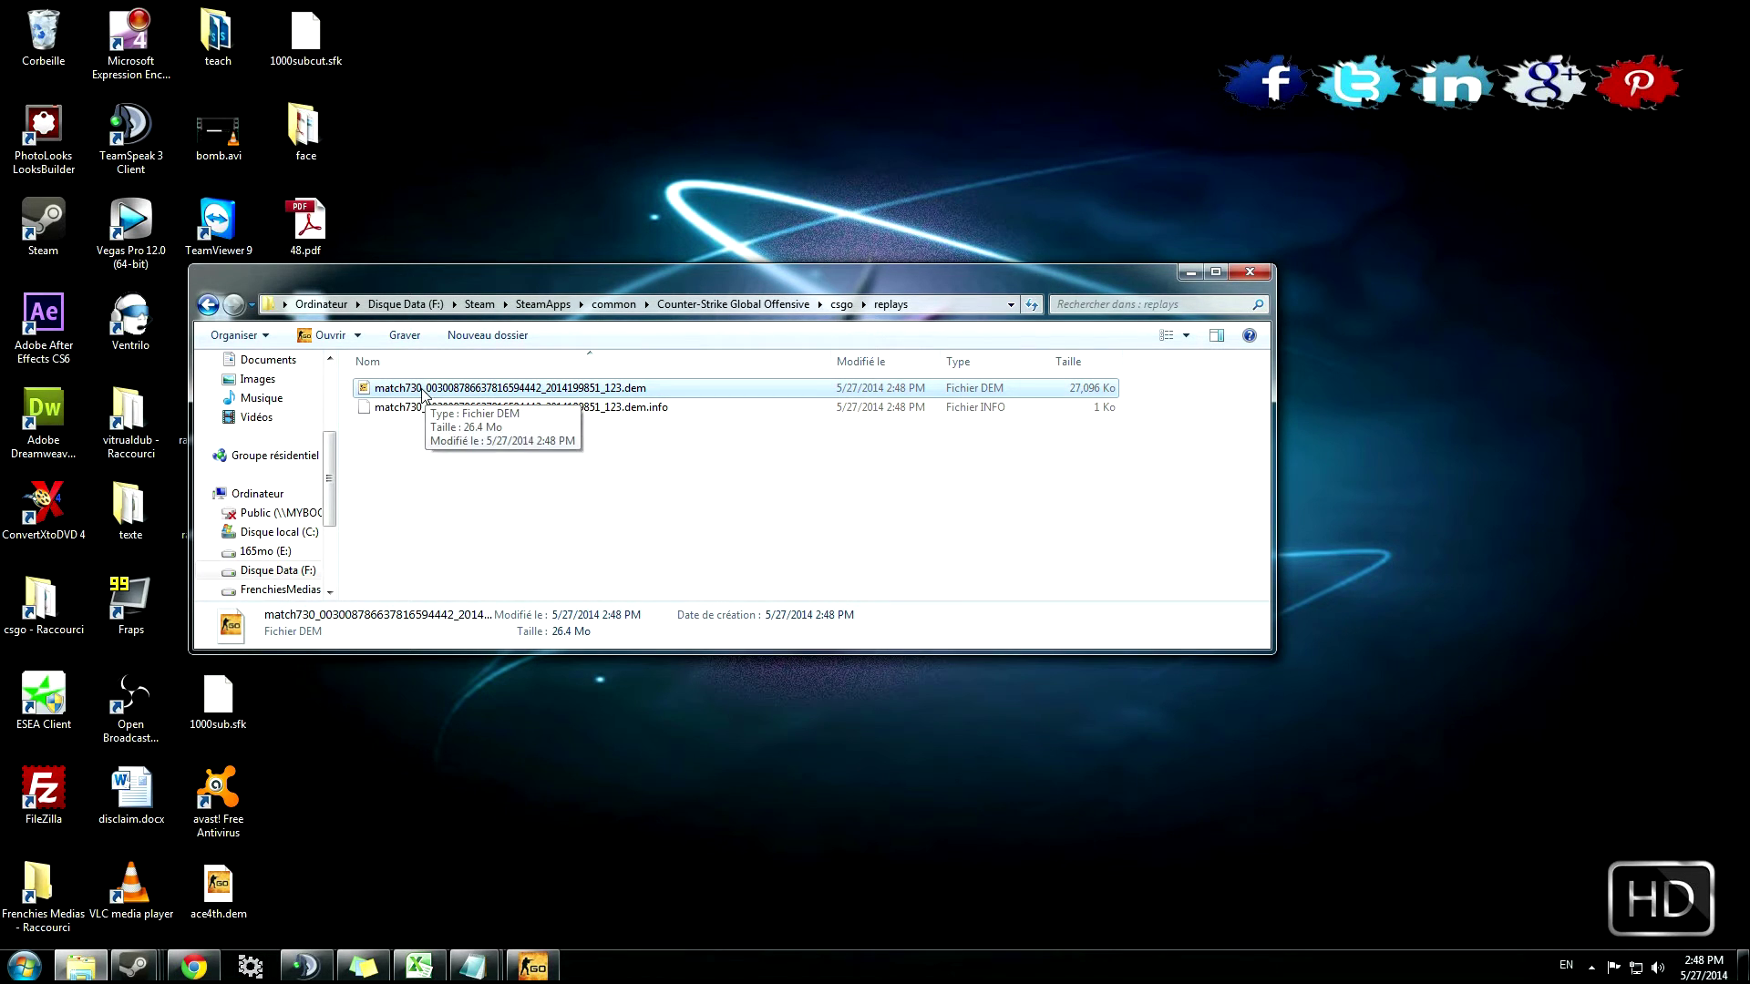
Rename the match demo file to tutorial2014.dem
{"action": "right_click", "coordinate": [422, 392]}
{"action": "left_click", "coordinate": [472, 740]}
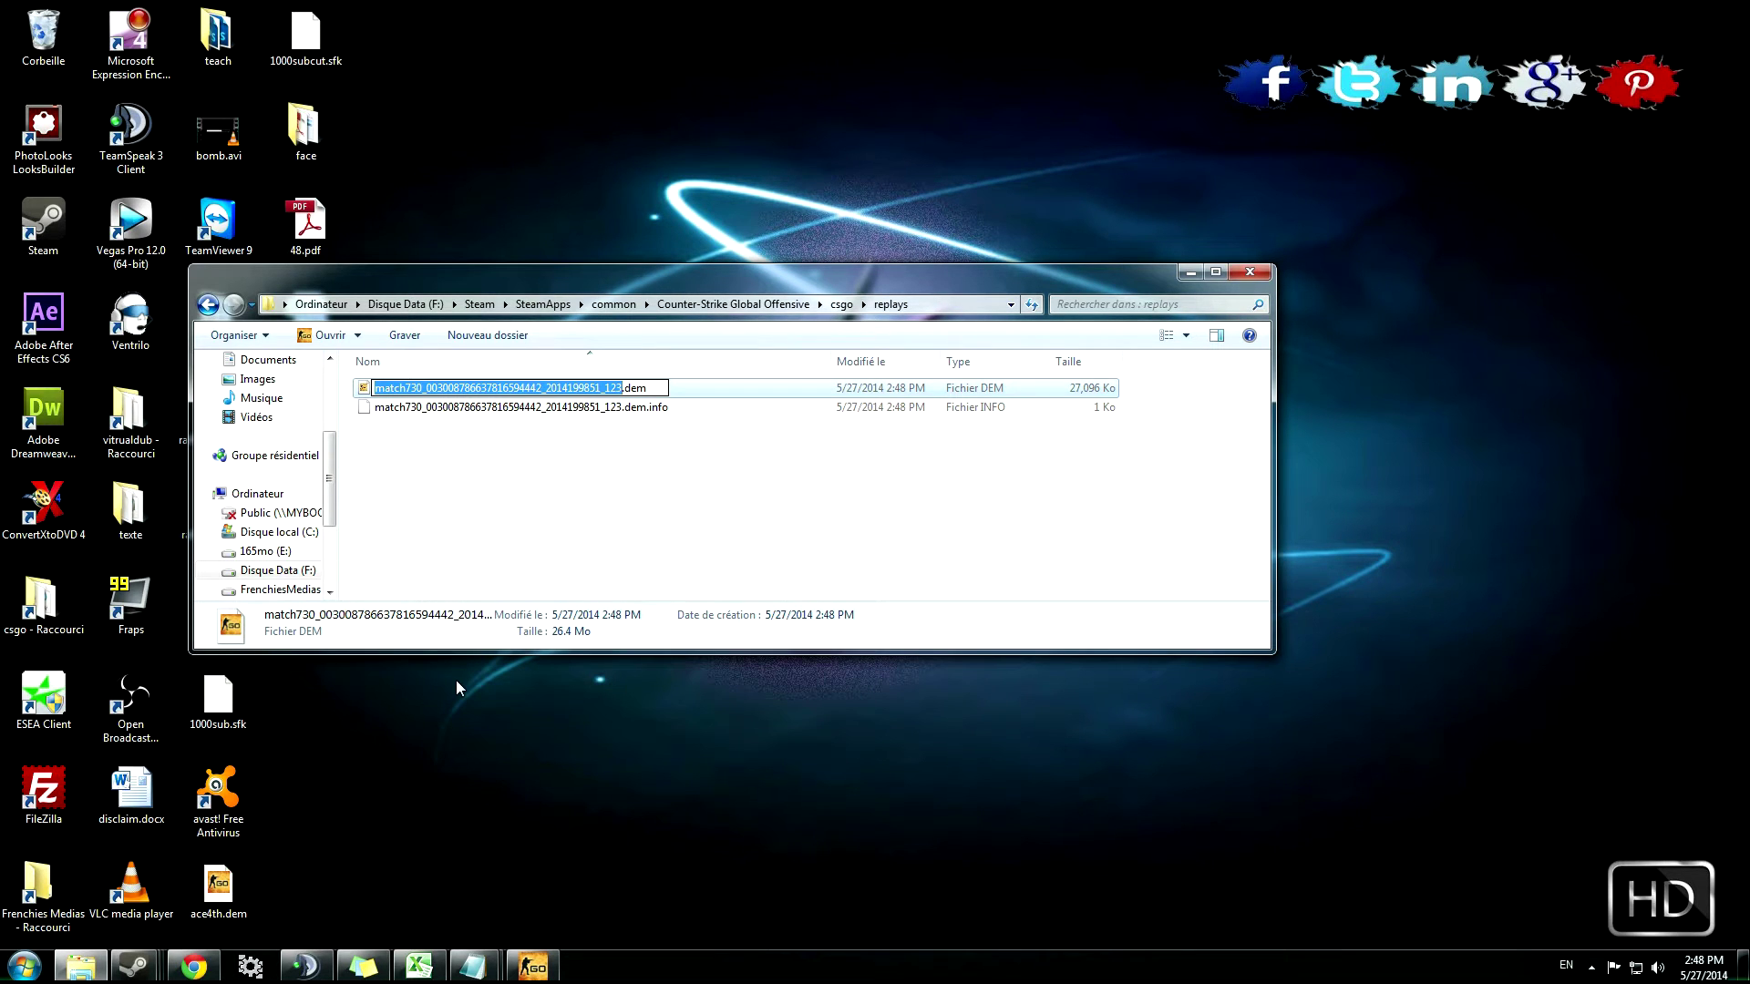
{"action": "type", "text": "tutorial2"}
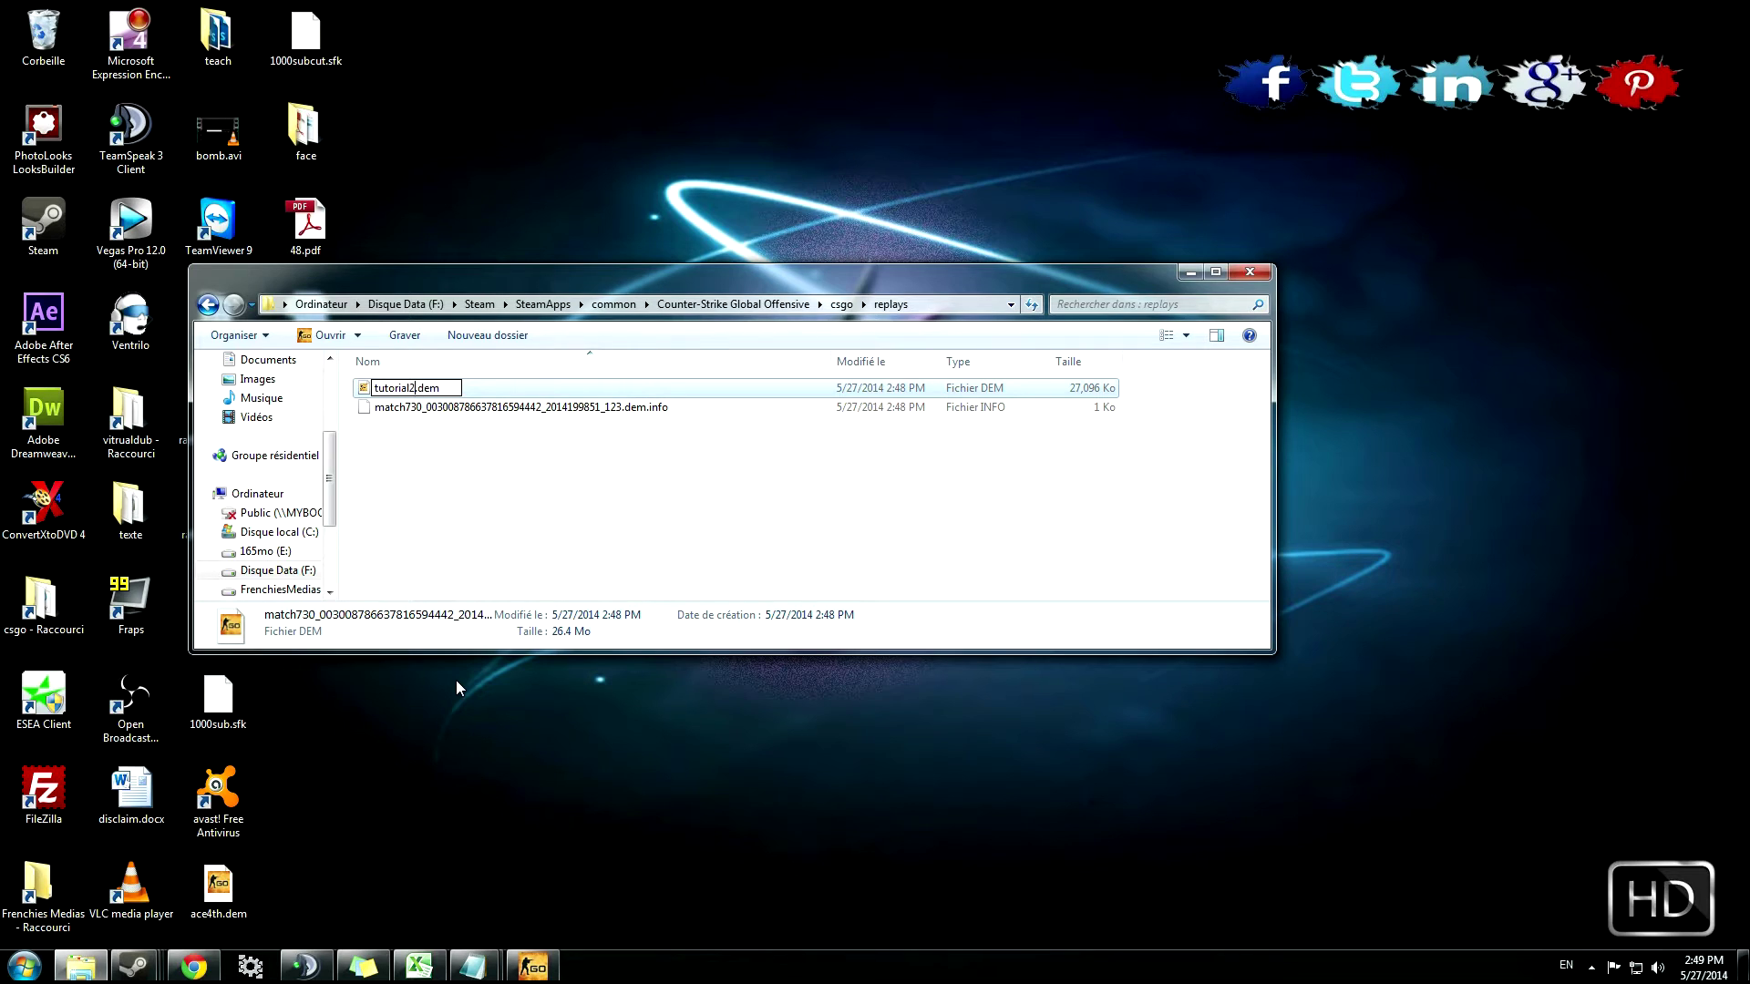
{"action": "type", "text": "014"}
{"action": "key", "text": "Return"}
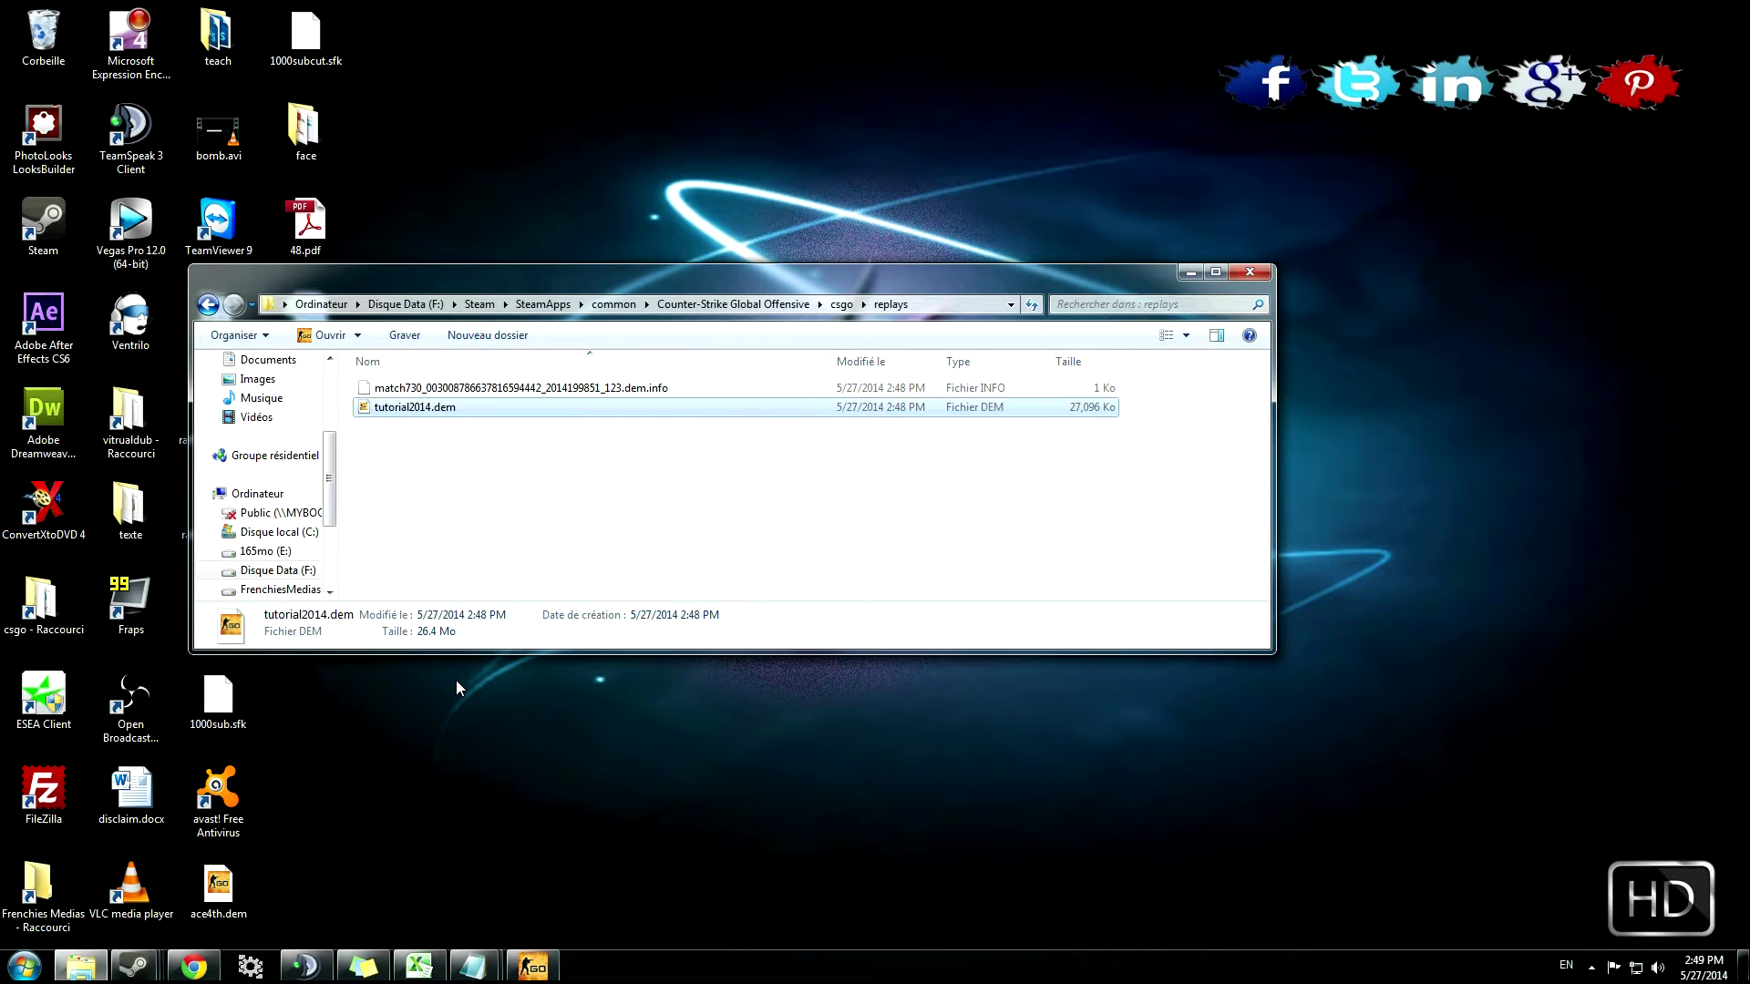
Cut tutorial2014.dem and paste it one level up into the csgo folder
{"action": "right_click", "coordinate": [428, 410]}
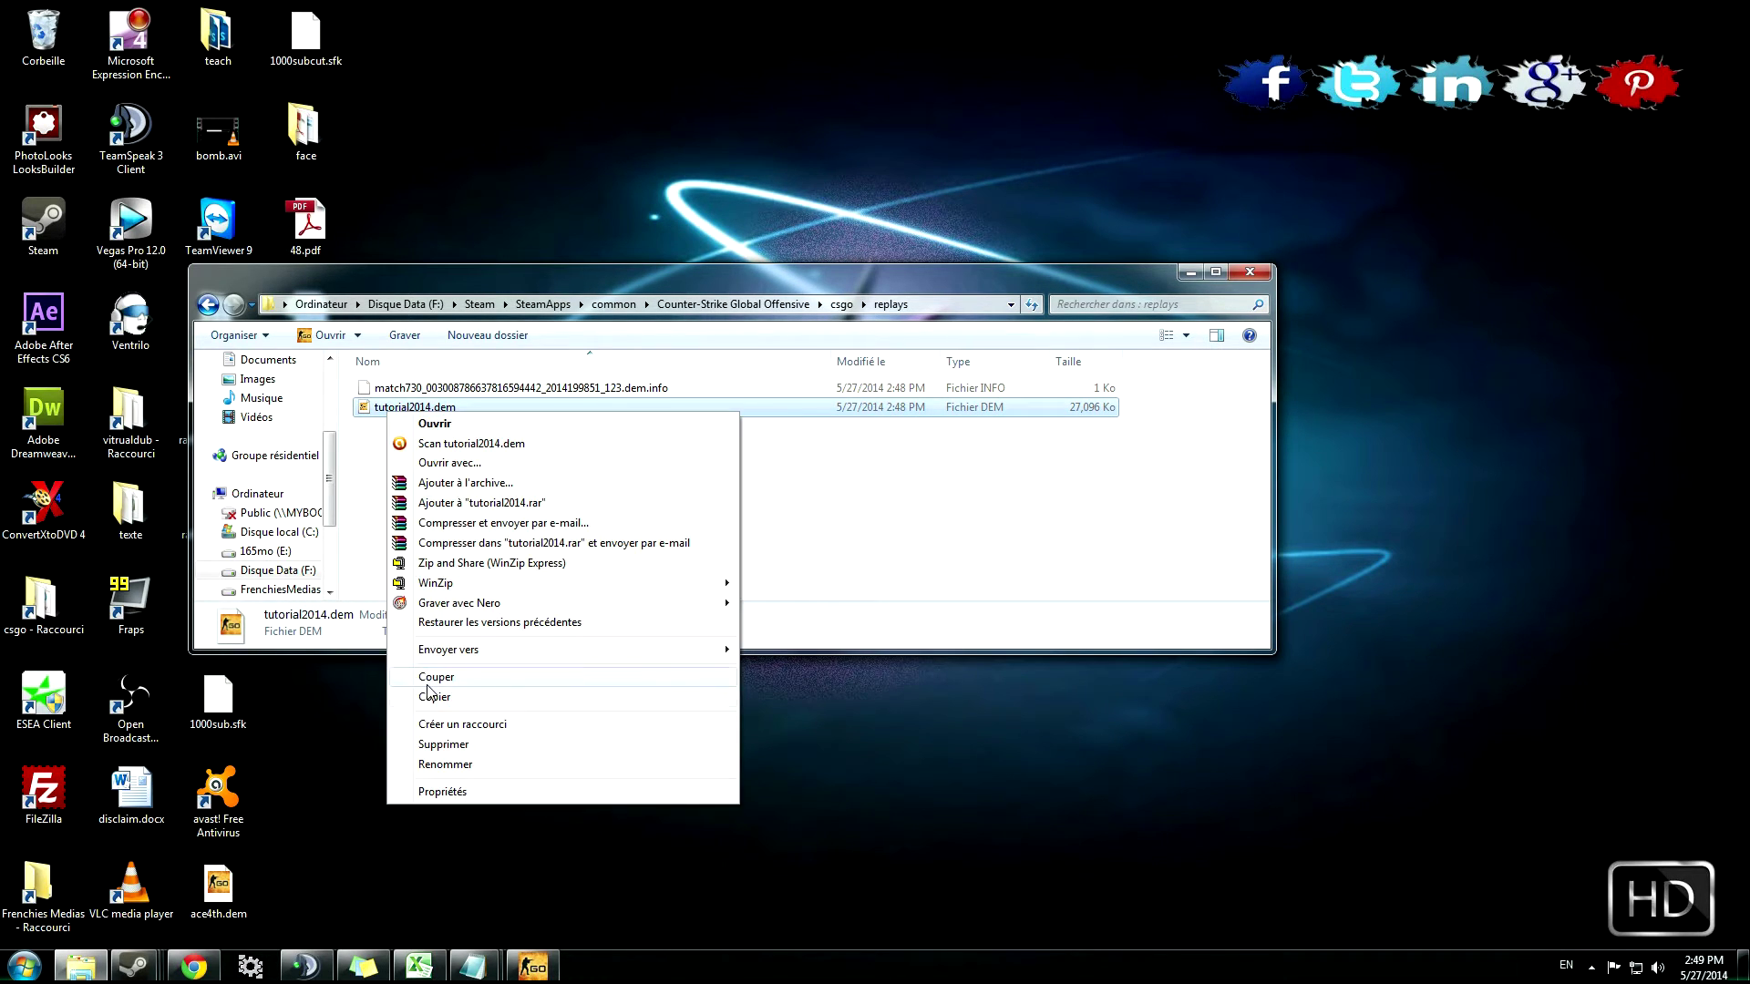
{"action": "left_click", "coordinate": [430, 691]}
{"action": "left_click", "coordinate": [840, 308]}
{"action": "key", "text": "ctrl+v"}
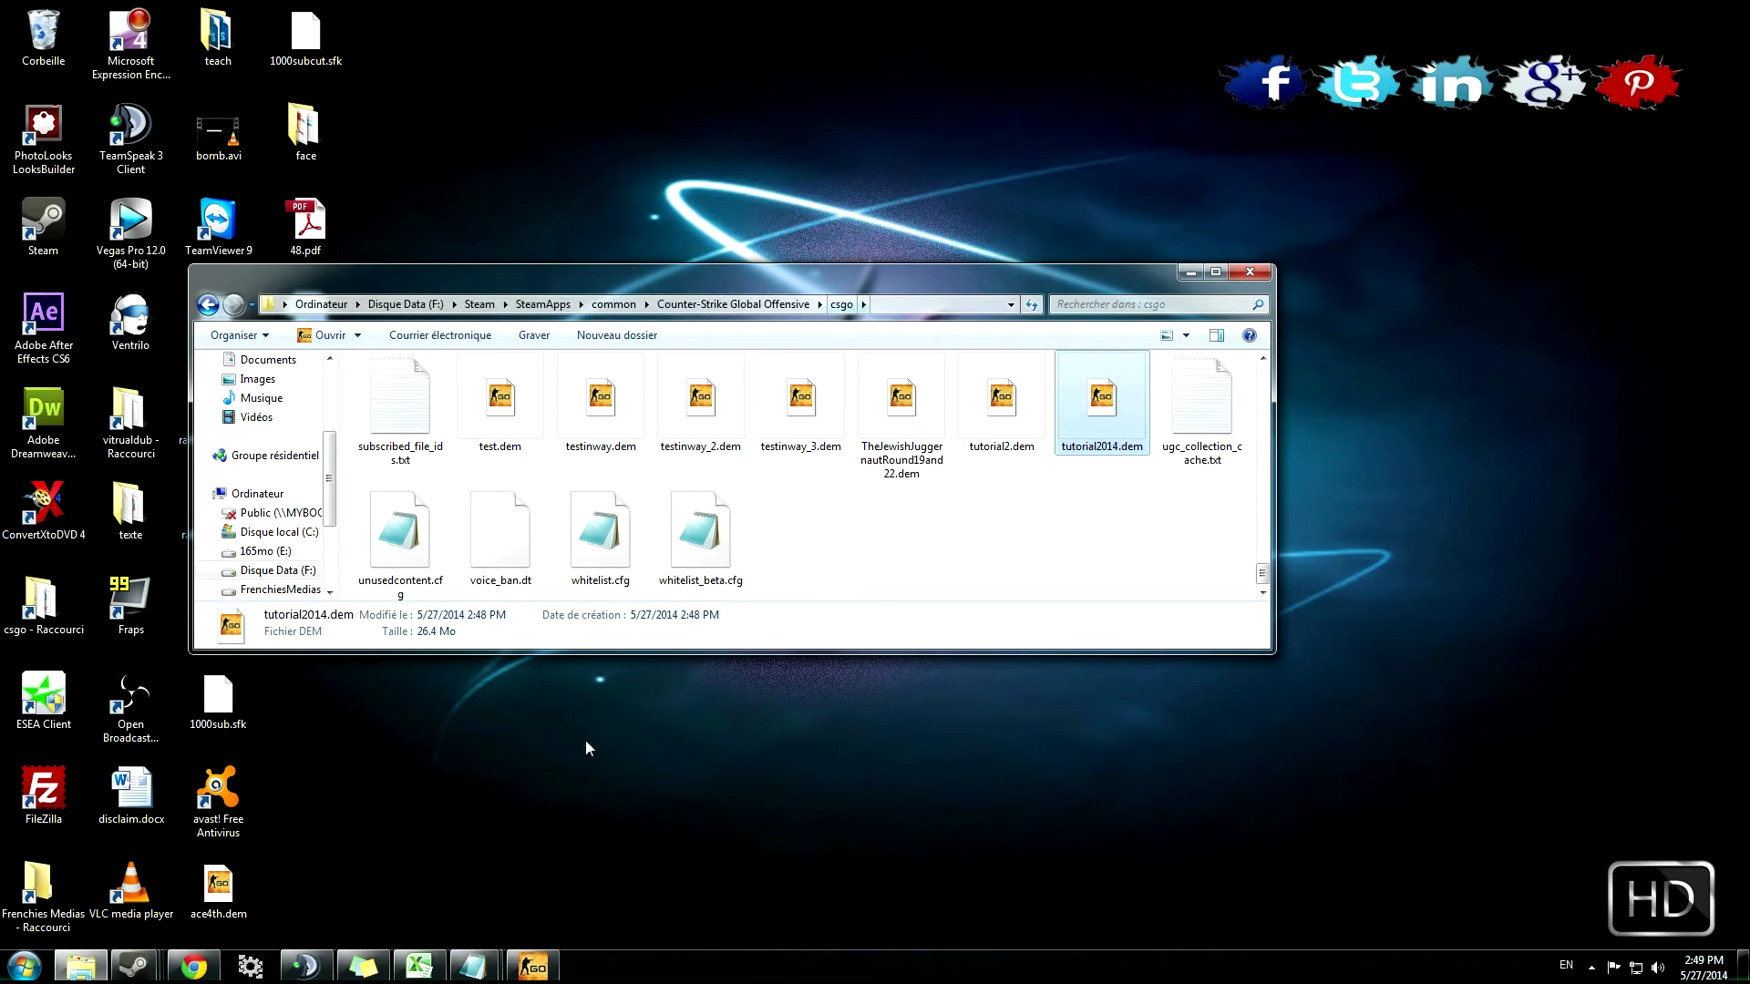
Restore CS:GO and enter 'playdemo tutorial2014' in the developer console
{"action": "mouse_move", "coordinate": [540, 973]}
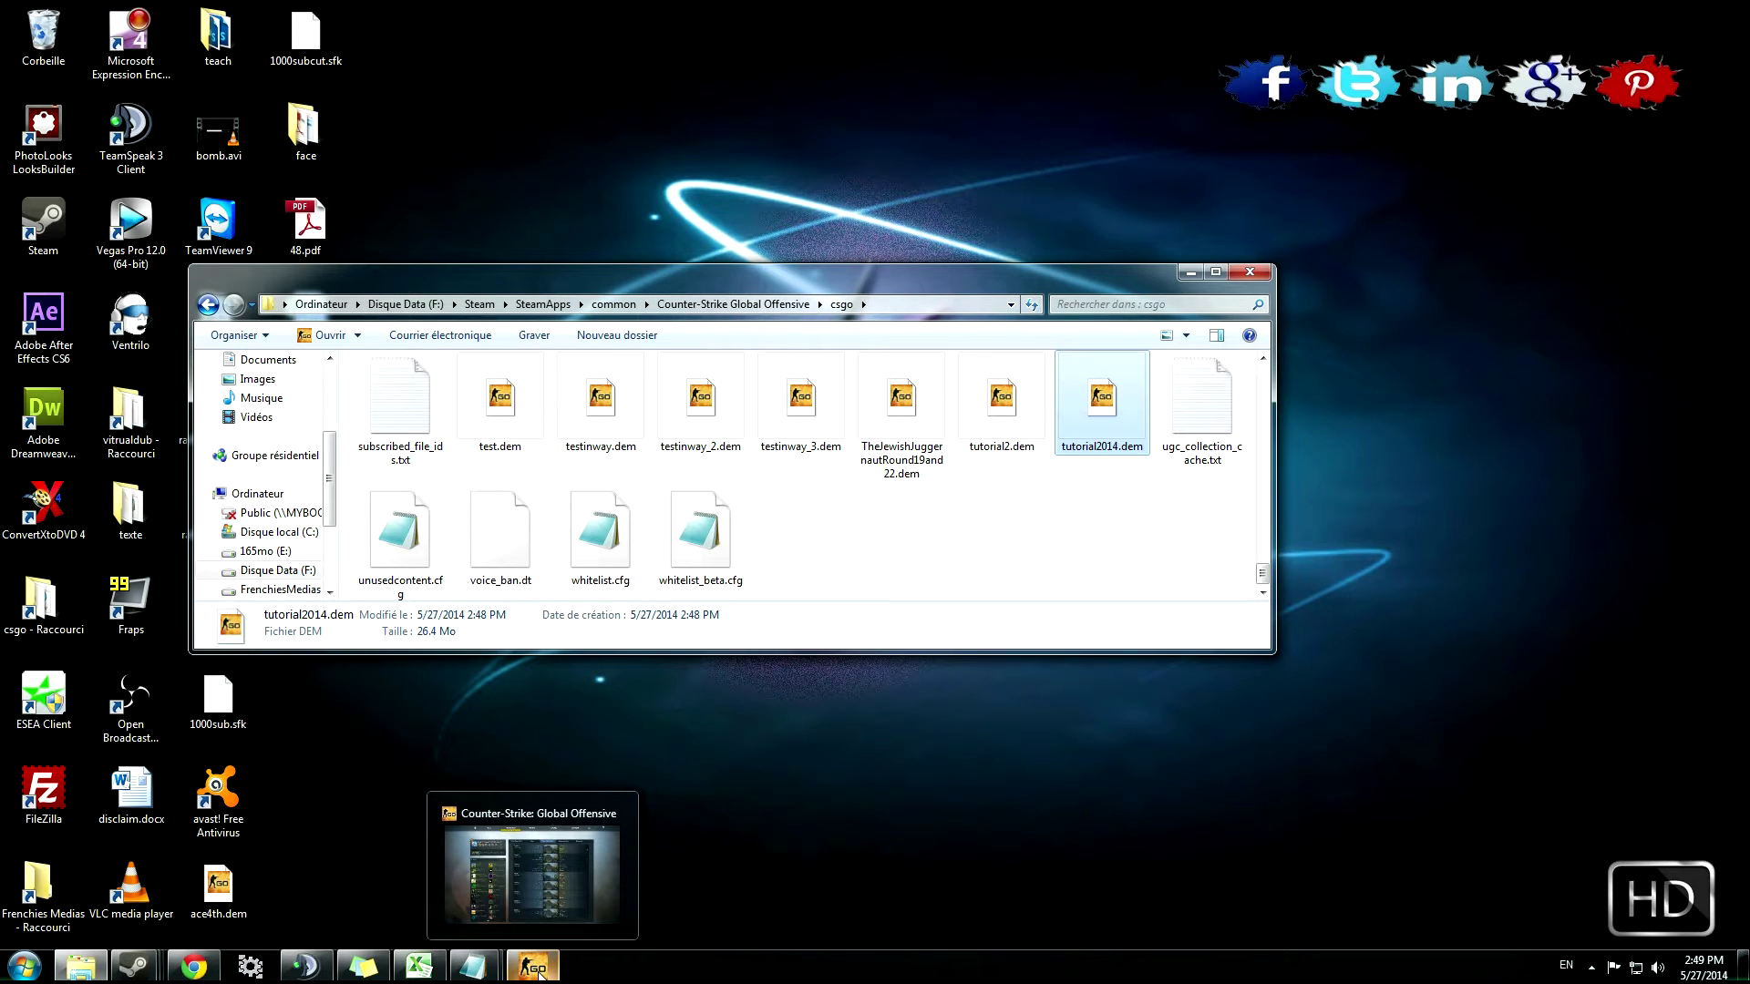
{"action": "left_click", "coordinate": [539, 974]}
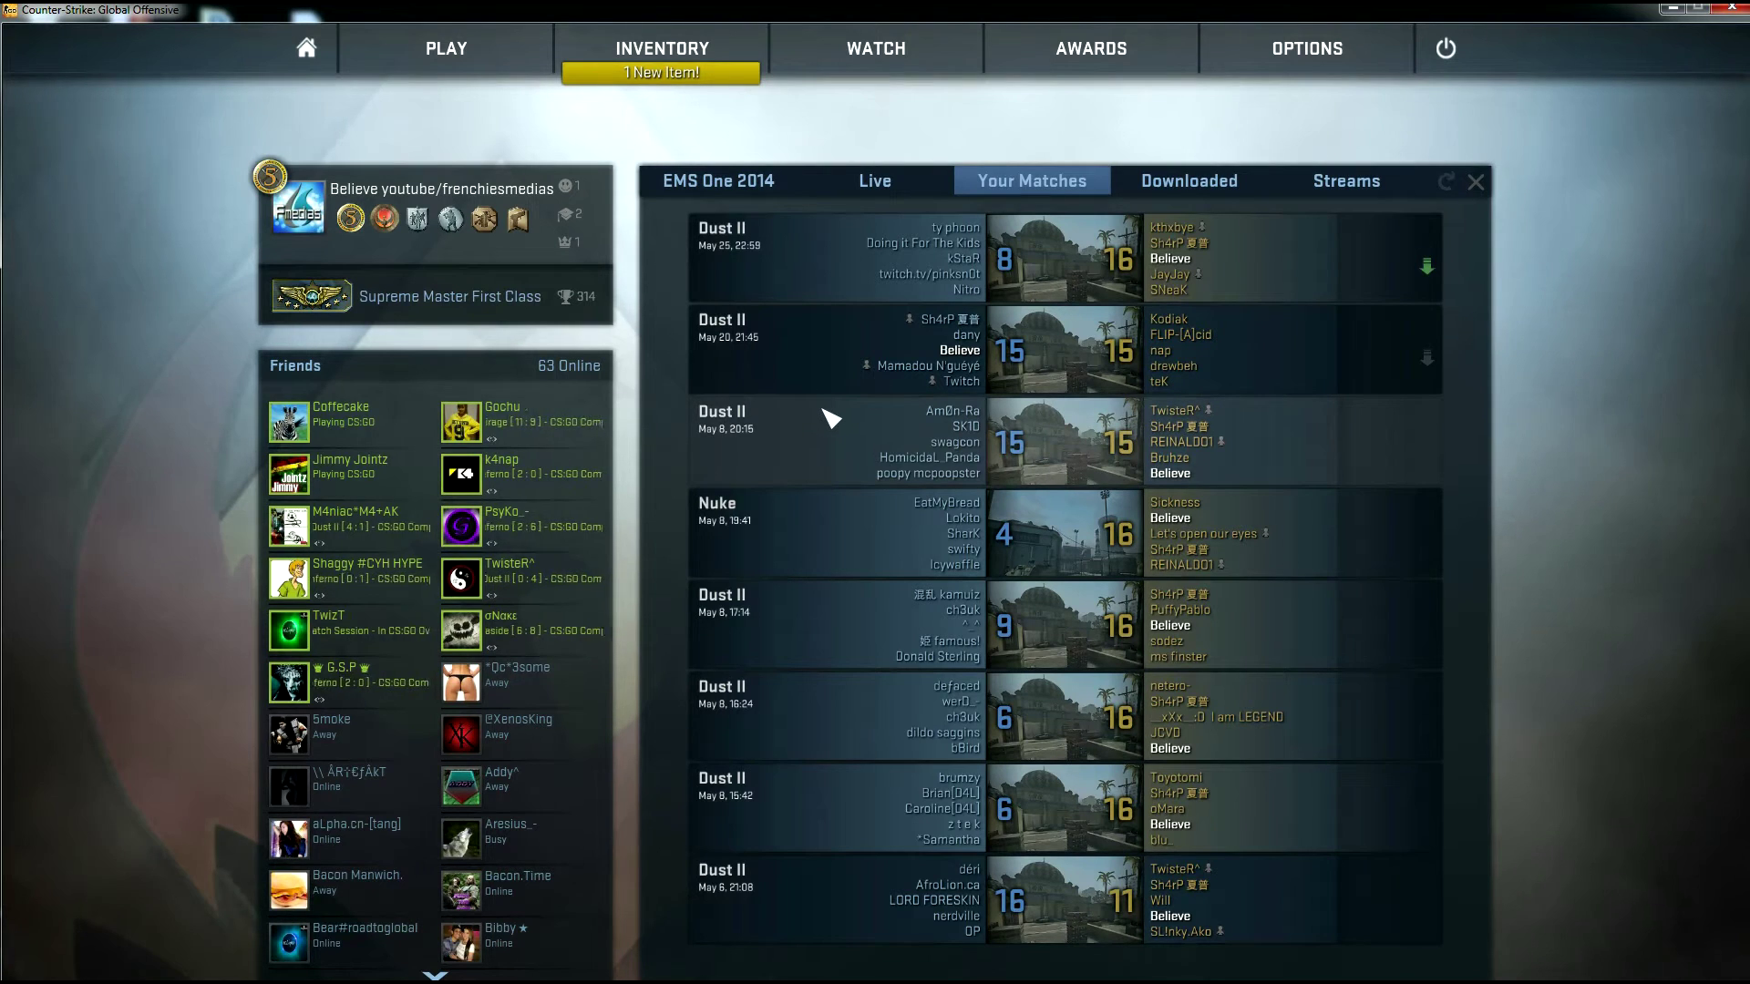
{"action": "key", "text": "grave"}
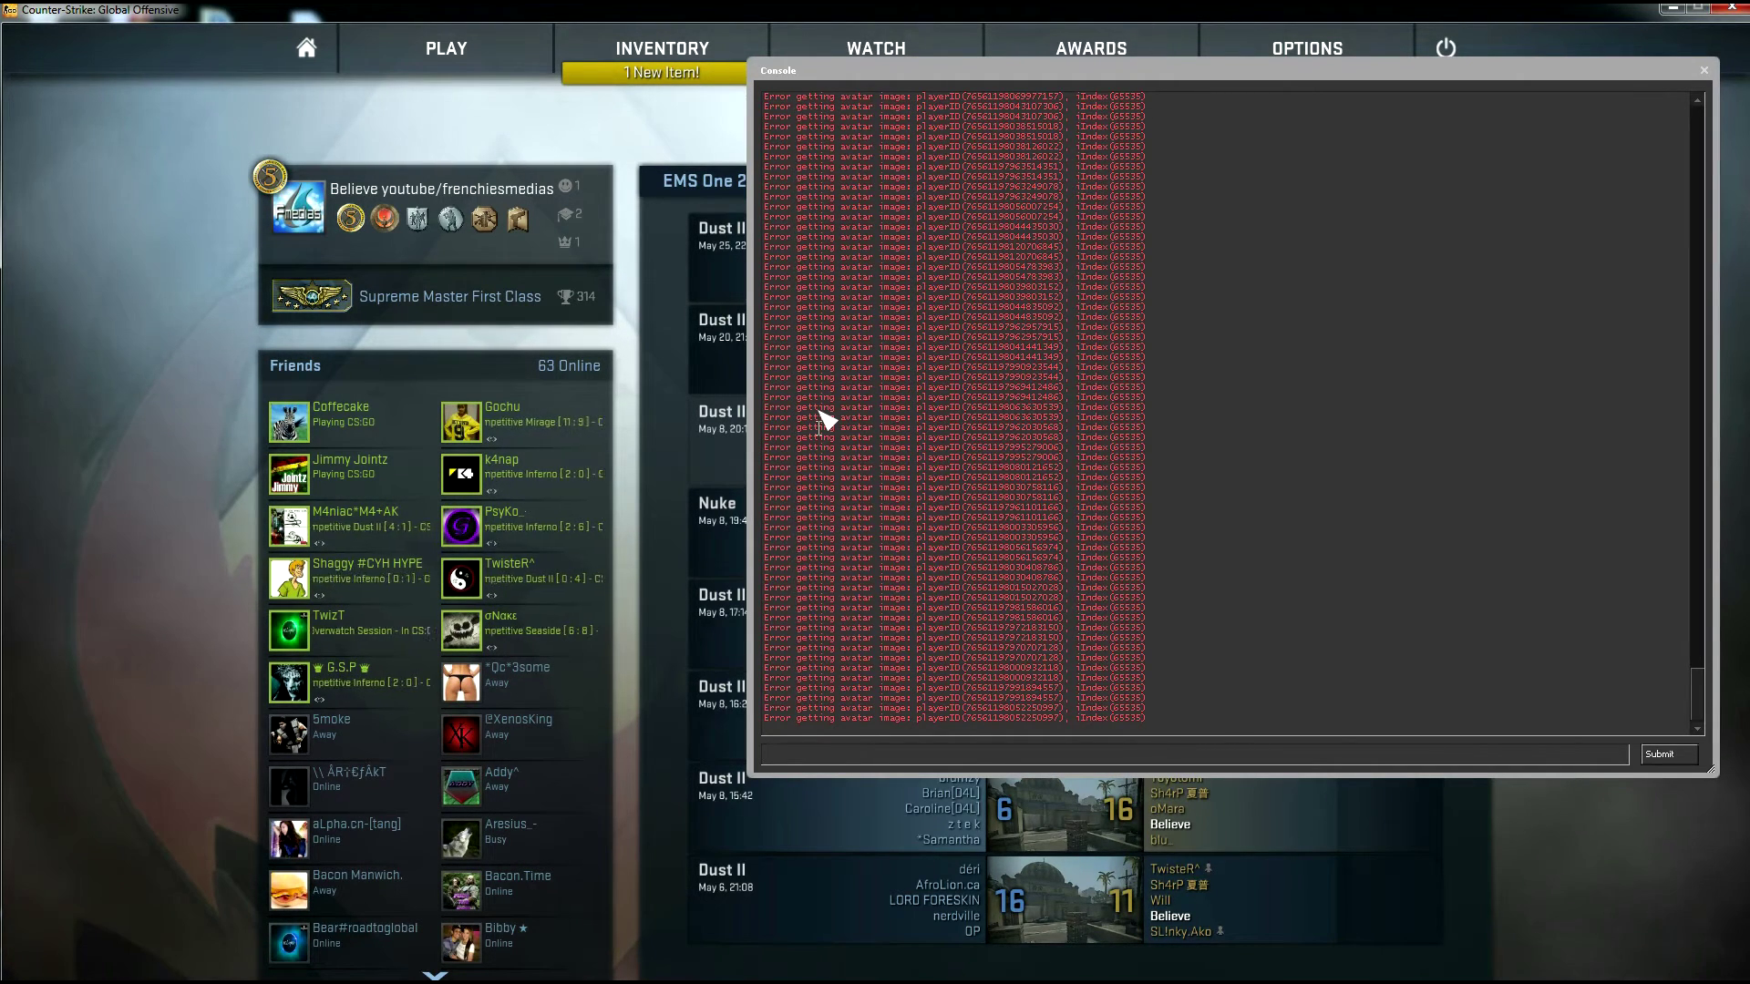
{"action": "type", "text": "playdemo tutorial"}
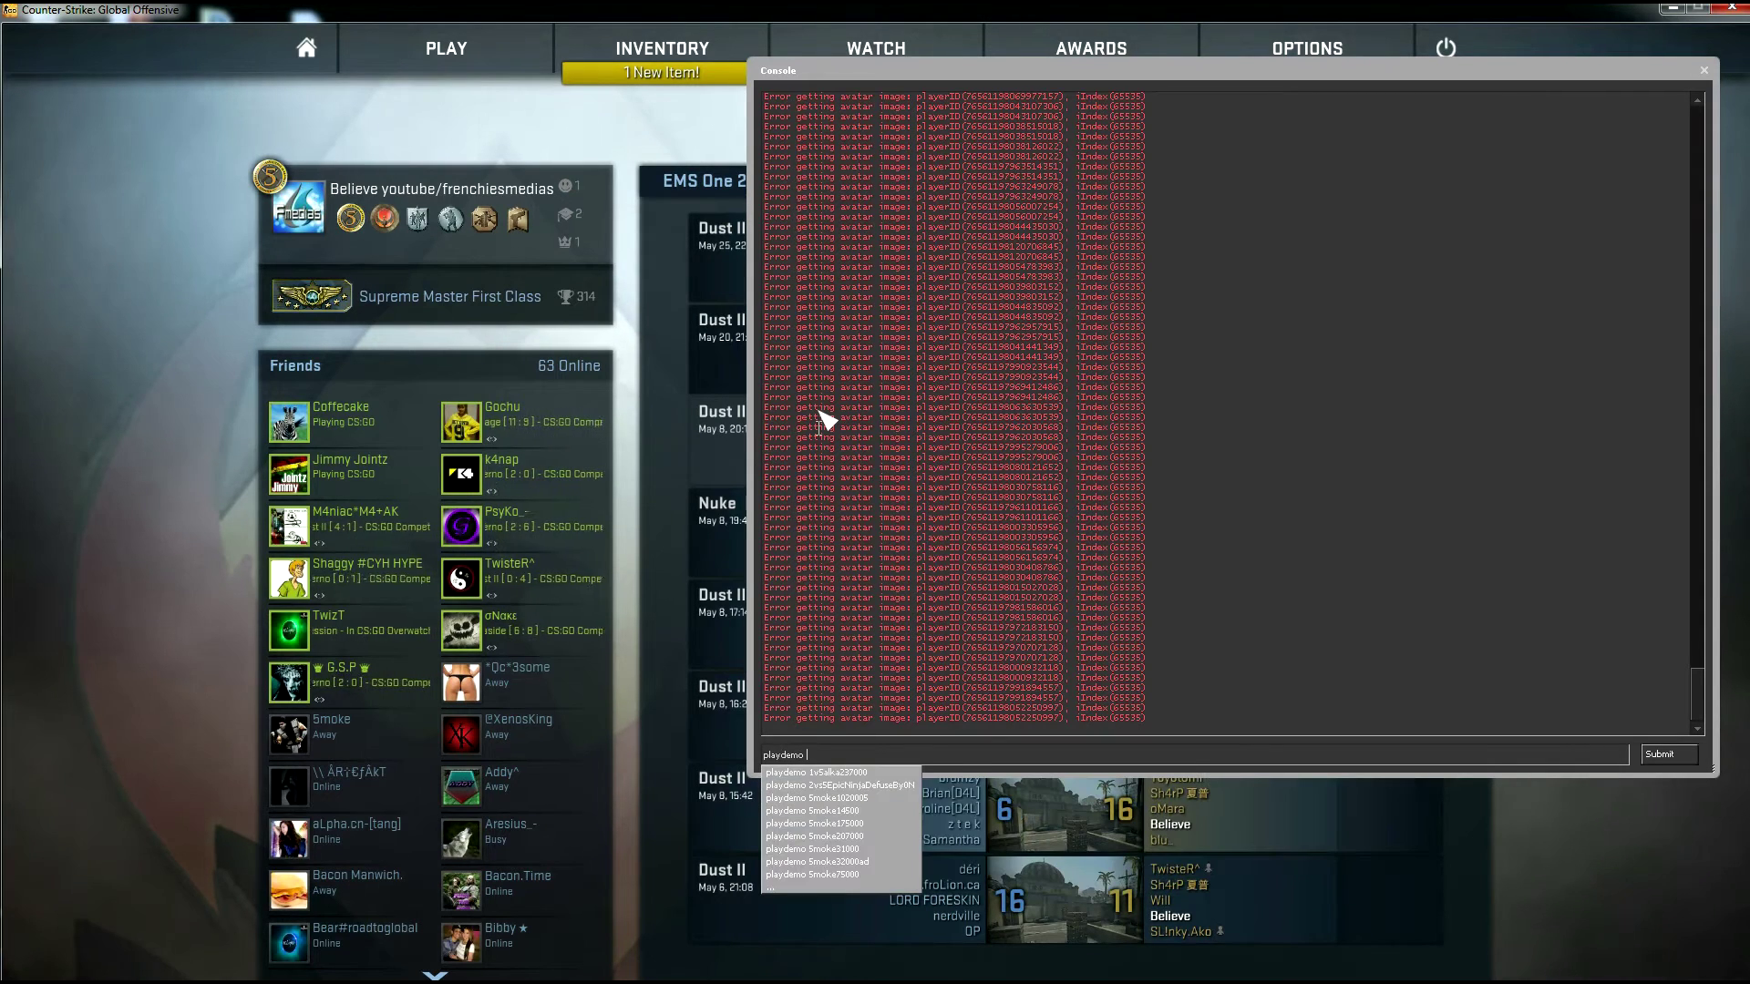
{"action": "type", "text": "2014"}
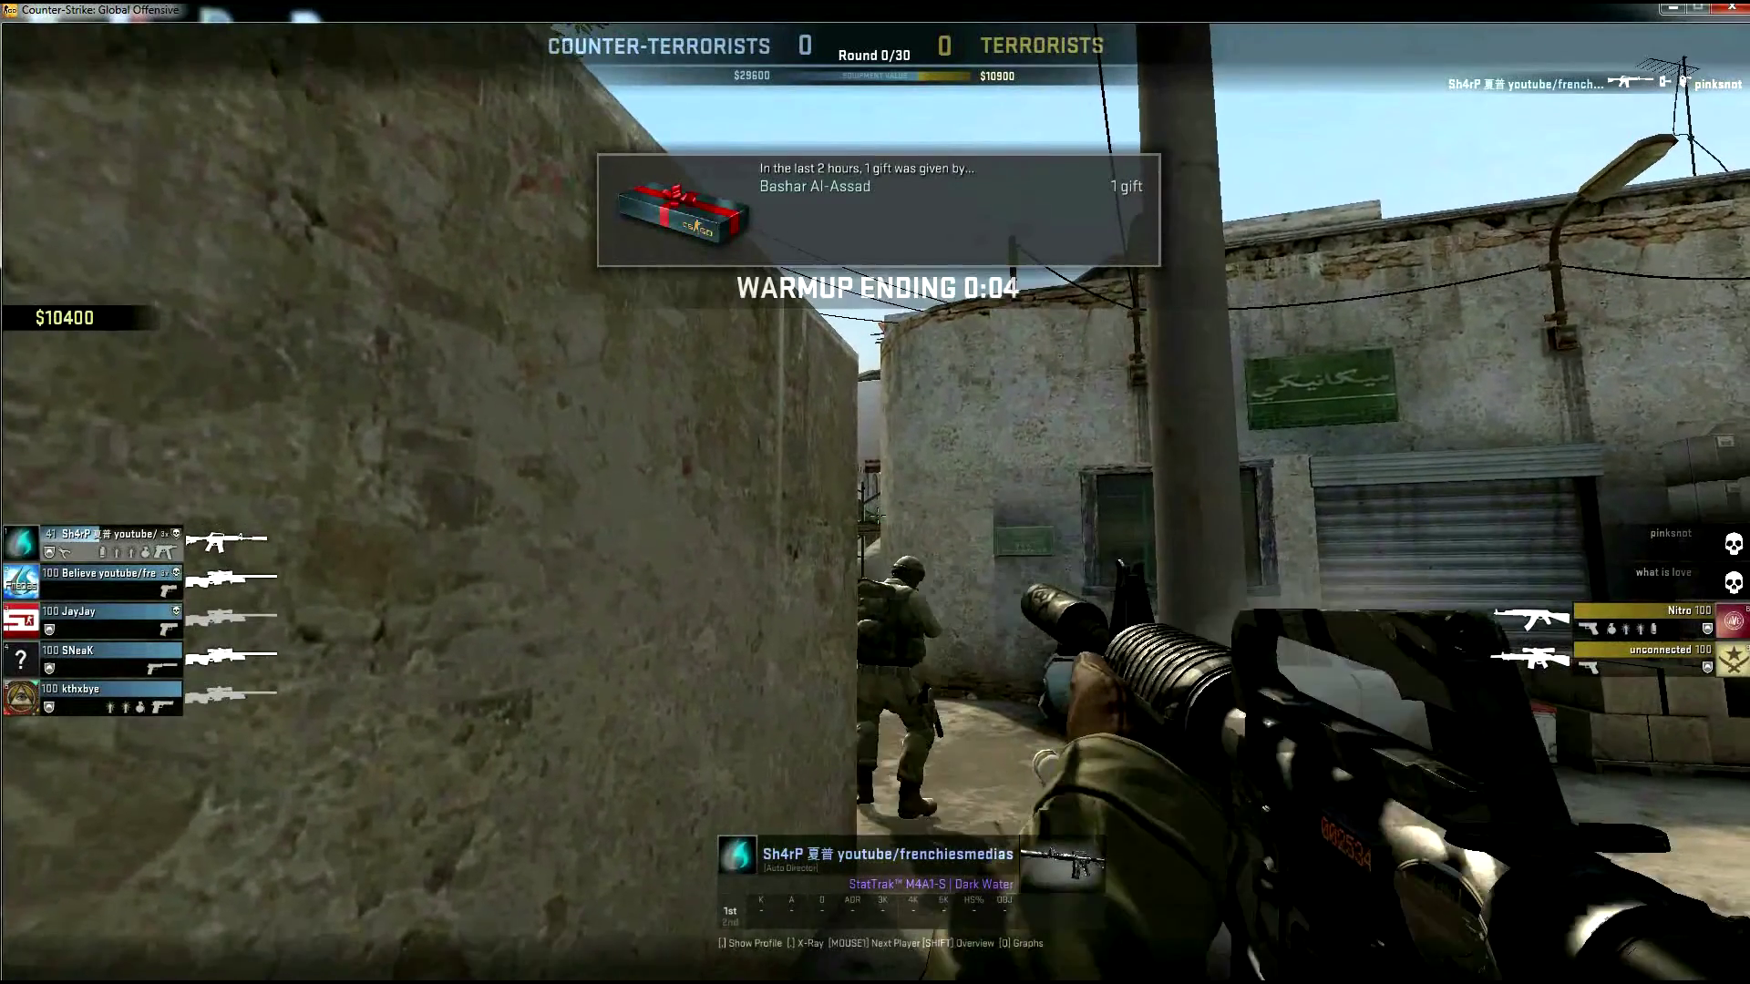
Show the Shift+F2 demo playback controls and map overview, then drag the timeline ahead to round 10
{"action": "key", "text": "shift"}
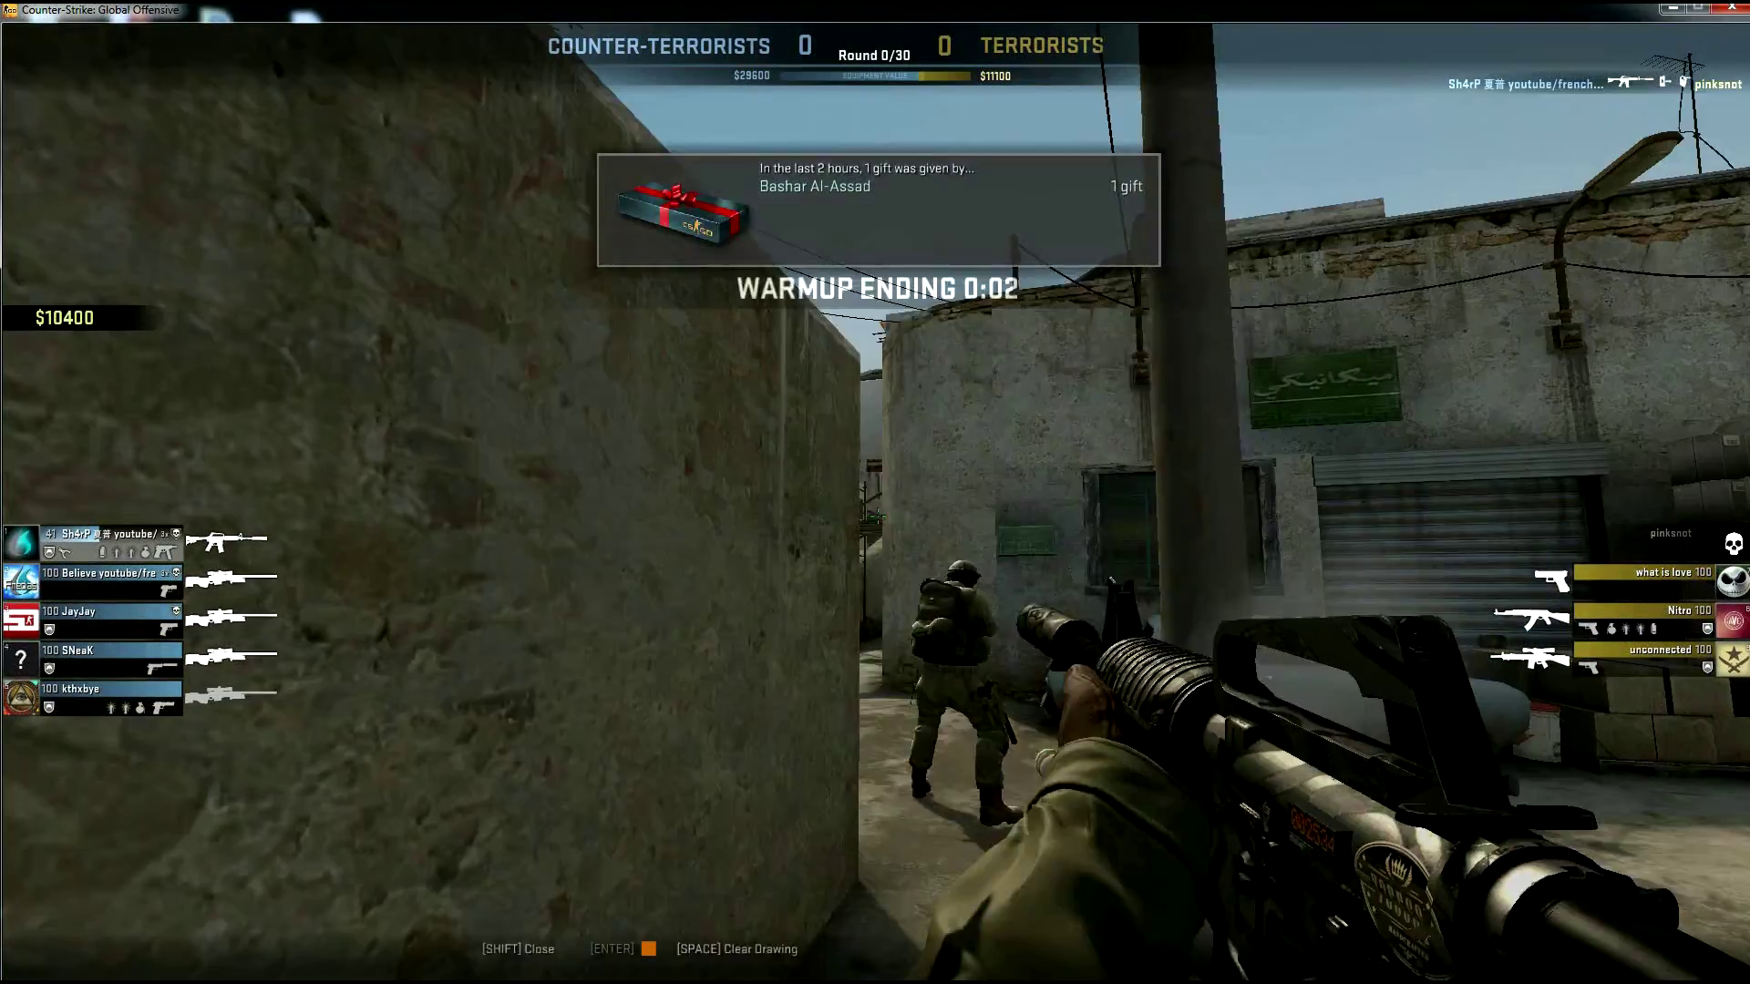
{"action": "key", "text": "shift+F2"}
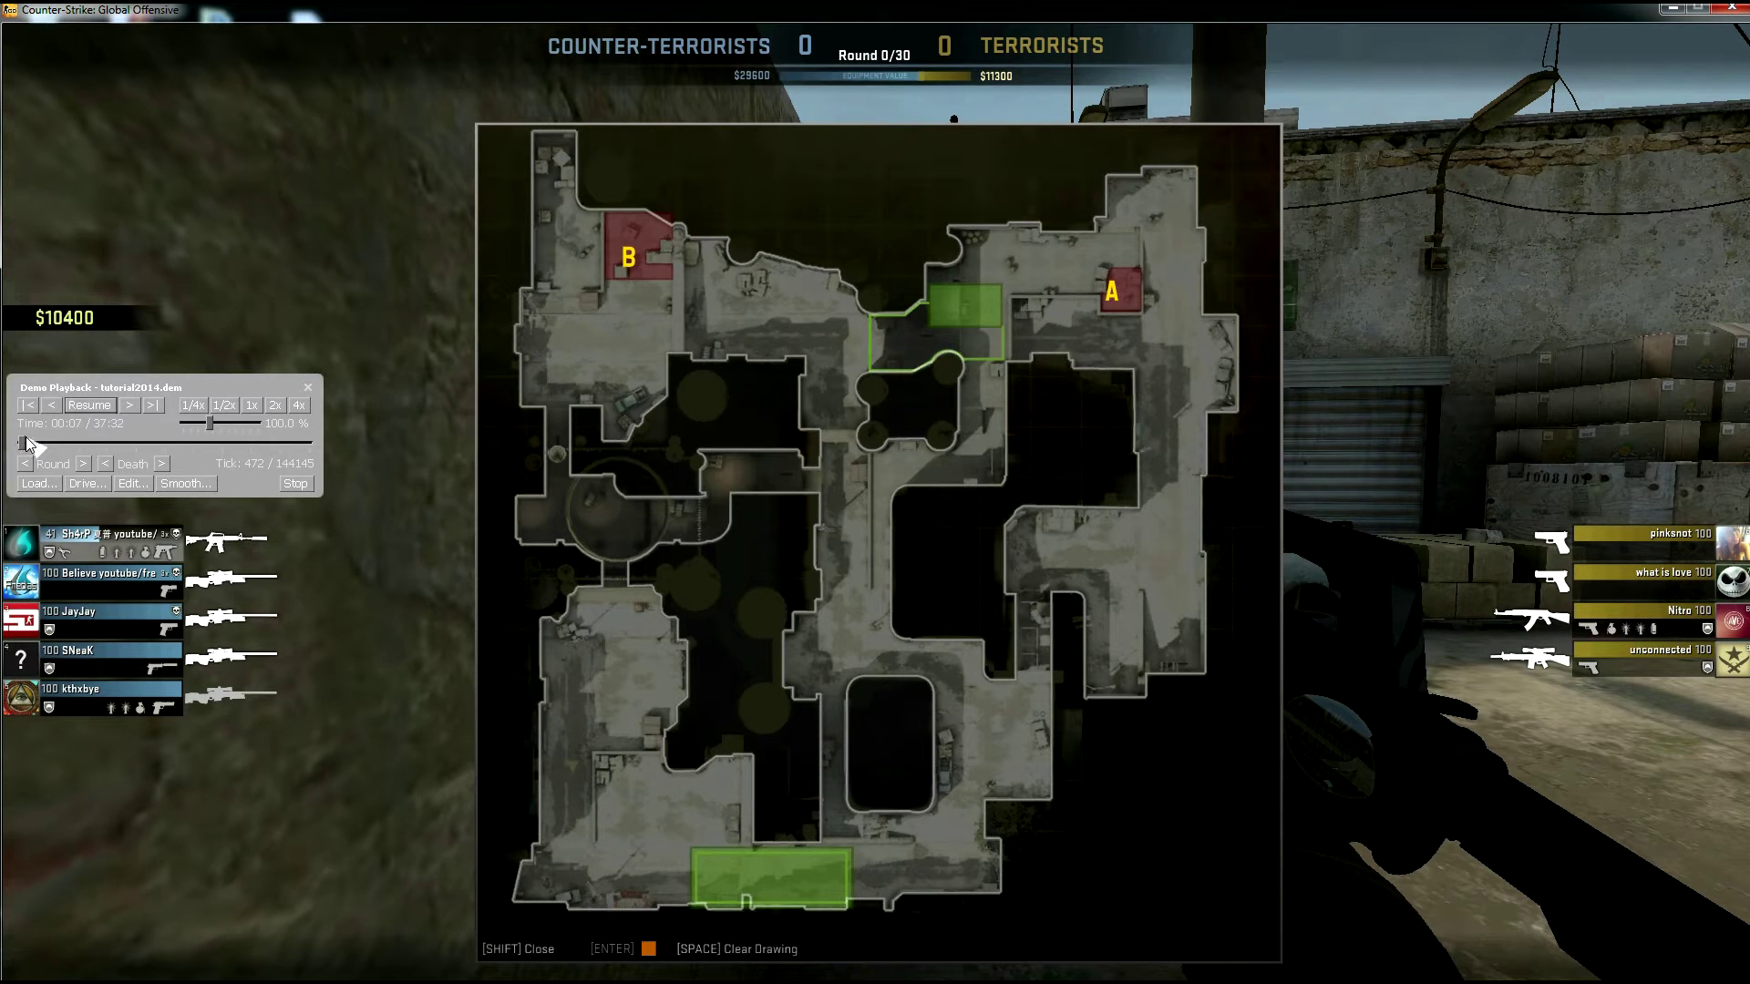
{"action": "left_click_drag", "start_coordinate": [26, 444], "coordinate": [133, 450]}
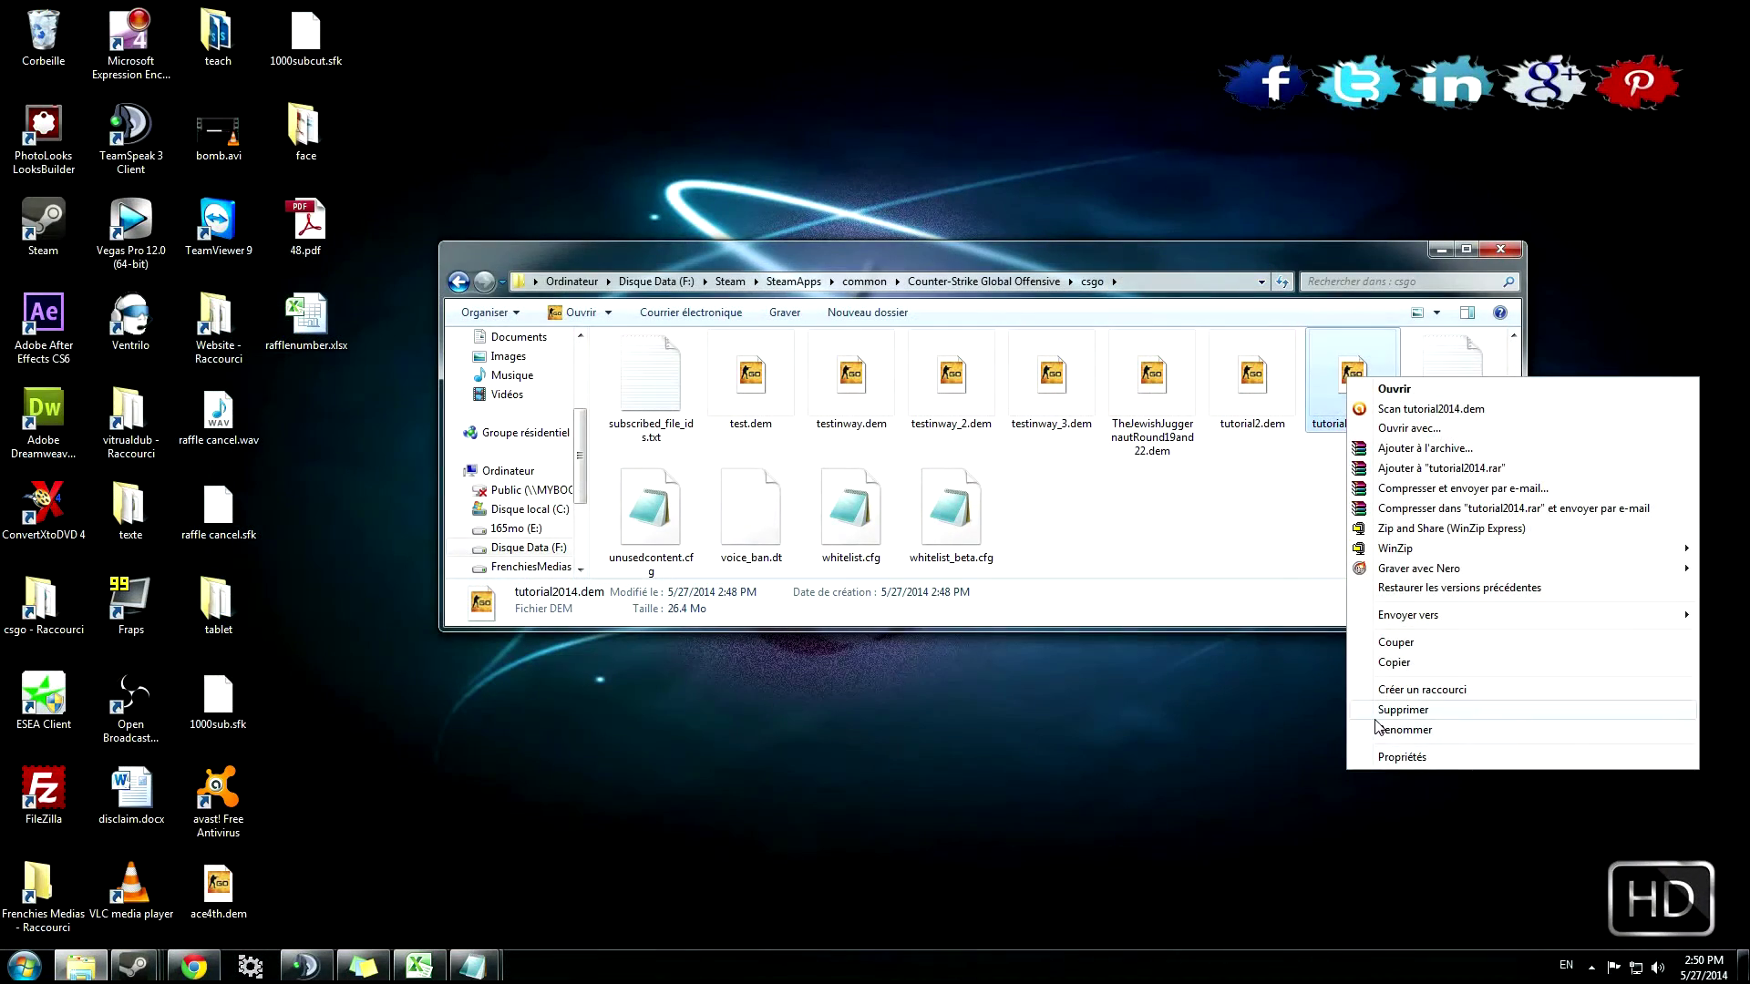
Rename the demo to 'tutorial2014 tick 55650.dem' and reselect it to check its details
{"action": "left_click", "coordinate": [1380, 729]}
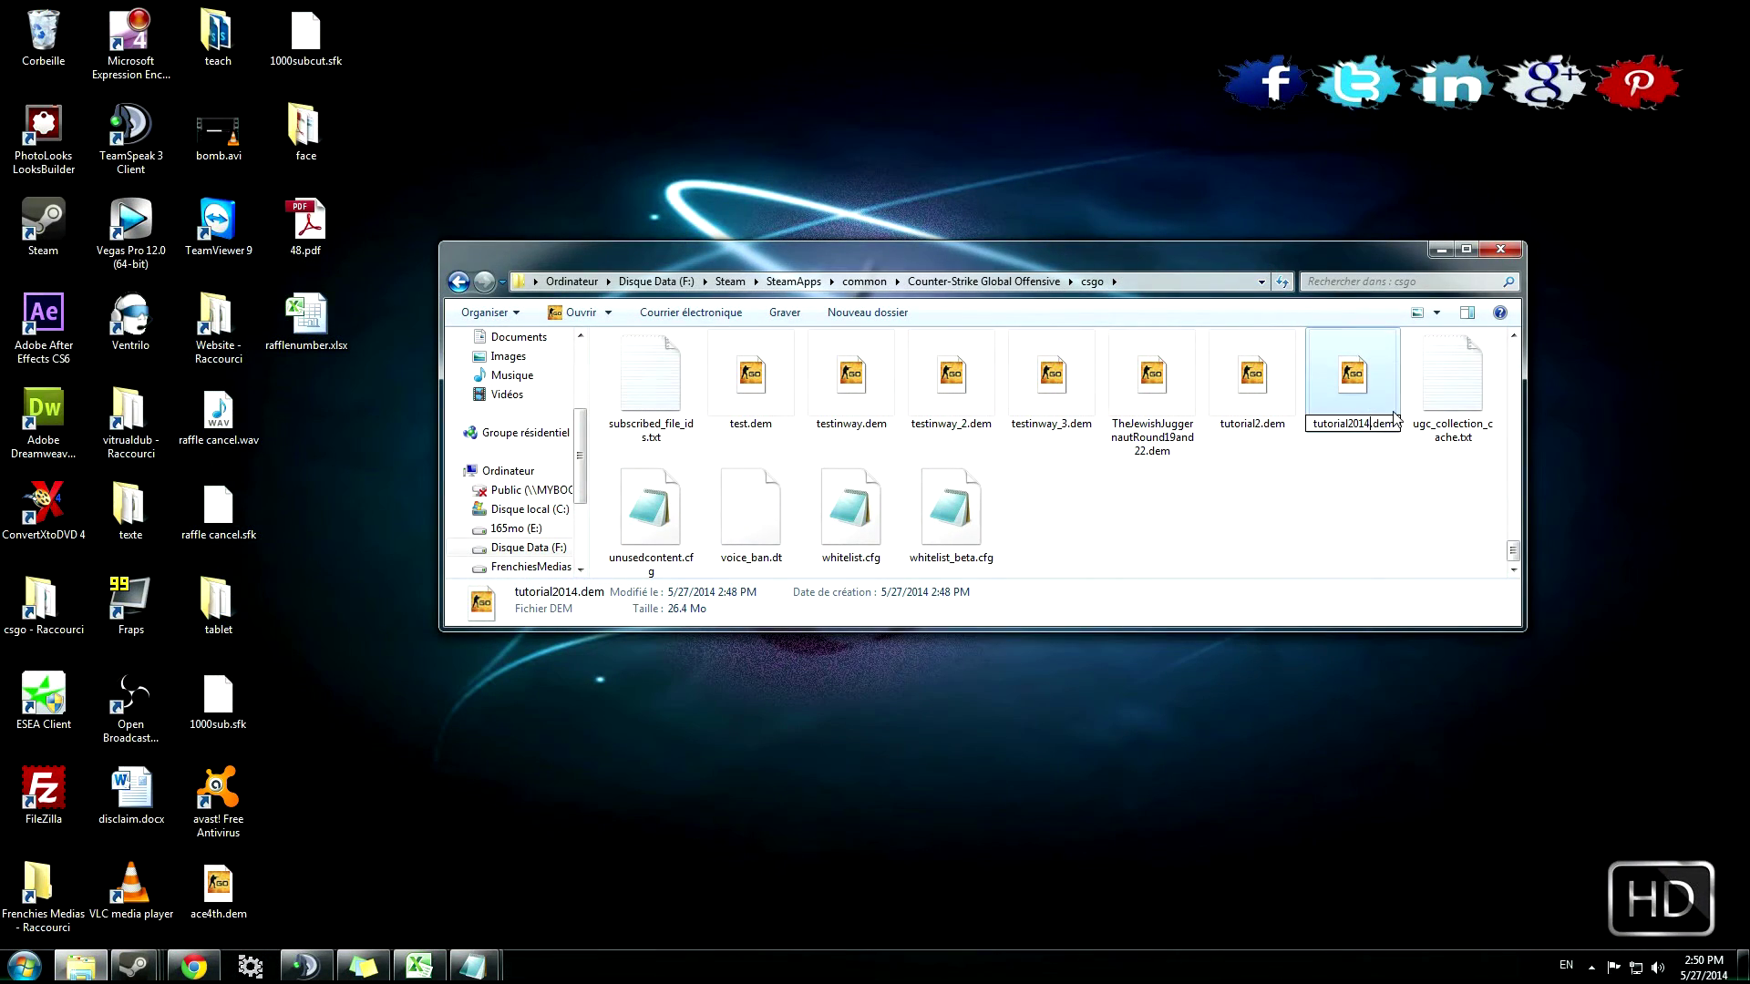
{"action": "type", "text": "tick "}
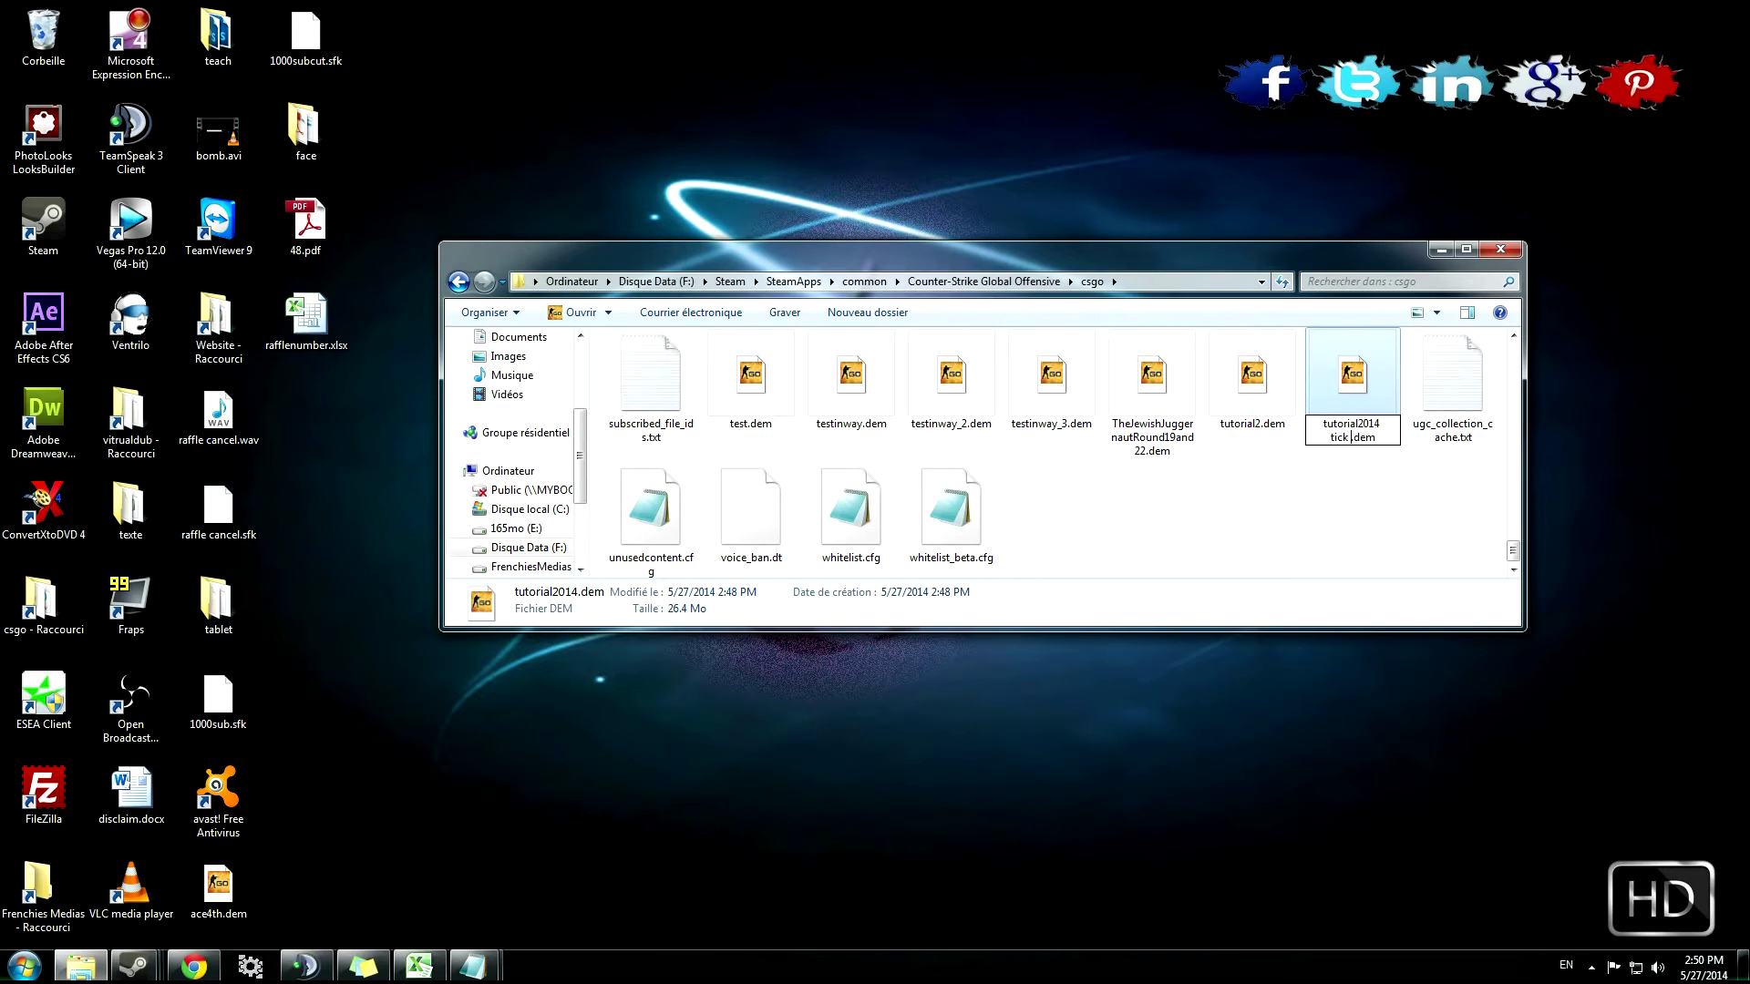
{"action": "type", "text": "556"}
{"action": "type", "text": "50"}
{"action": "key", "text": "Return"}
{"action": "left_click", "coordinate": [1346, 515]}
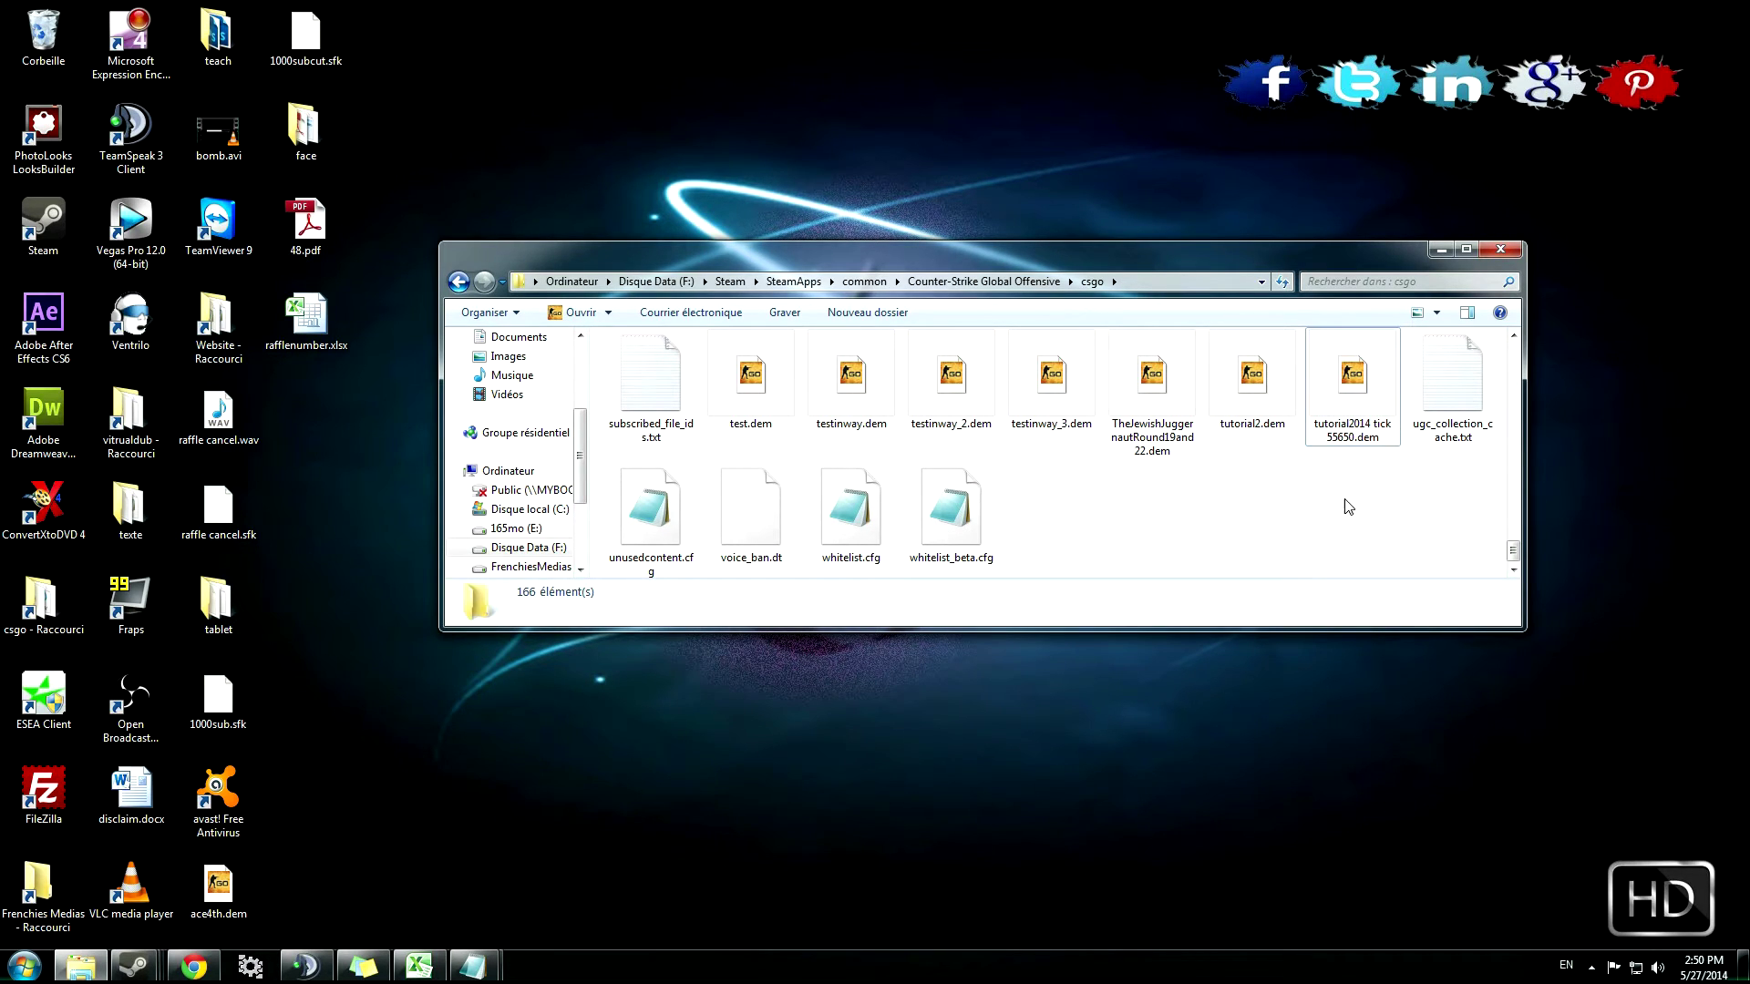
{"action": "left_click", "coordinate": [1350, 408]}
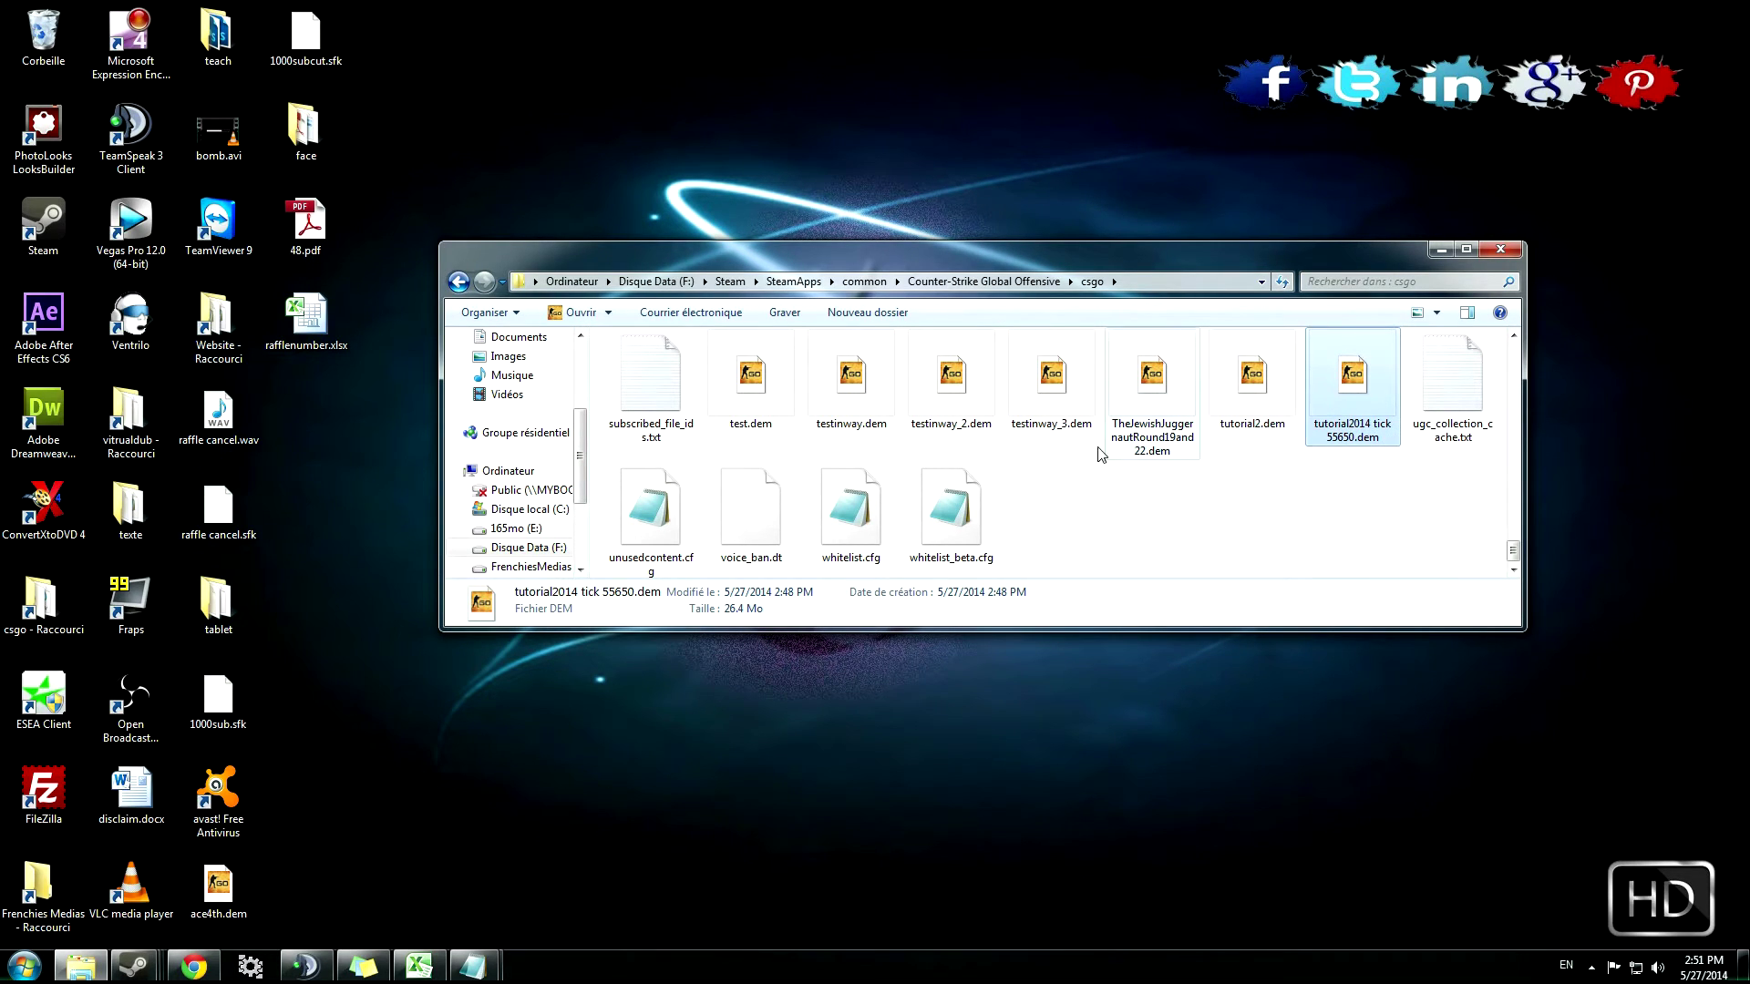
{"action": "left_click", "coordinate": [193, 966]}
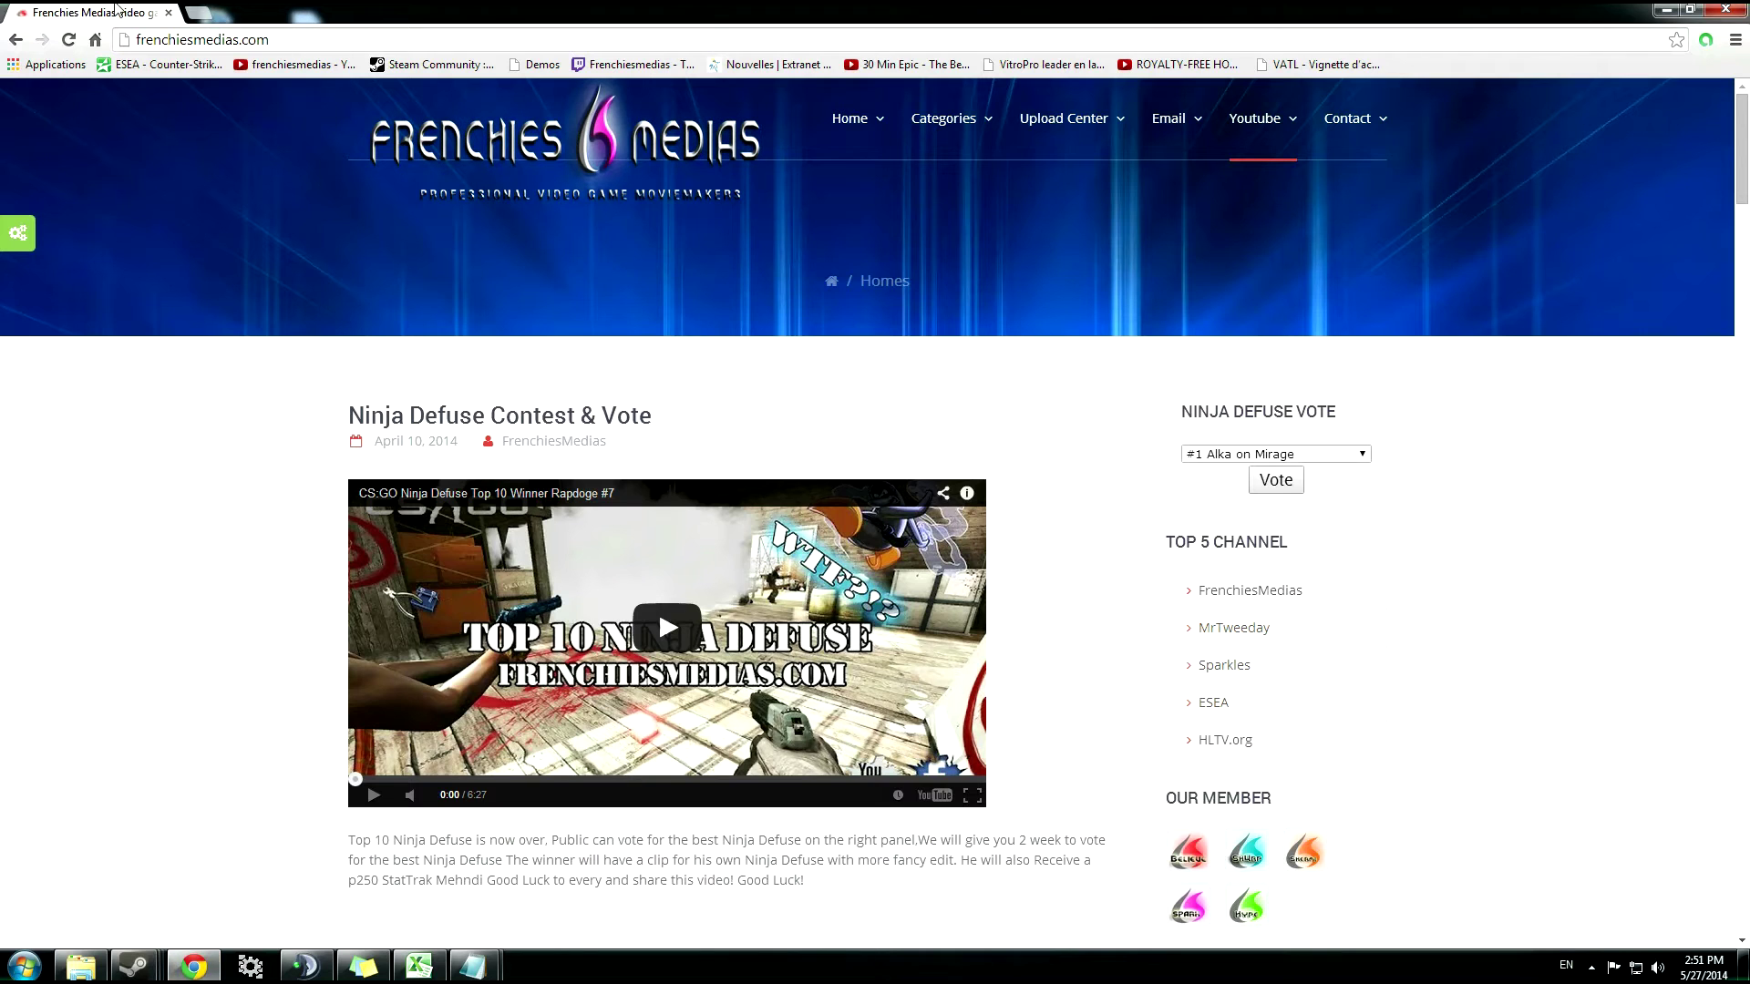
{"action": "left_click", "coordinate": [152, 42]}
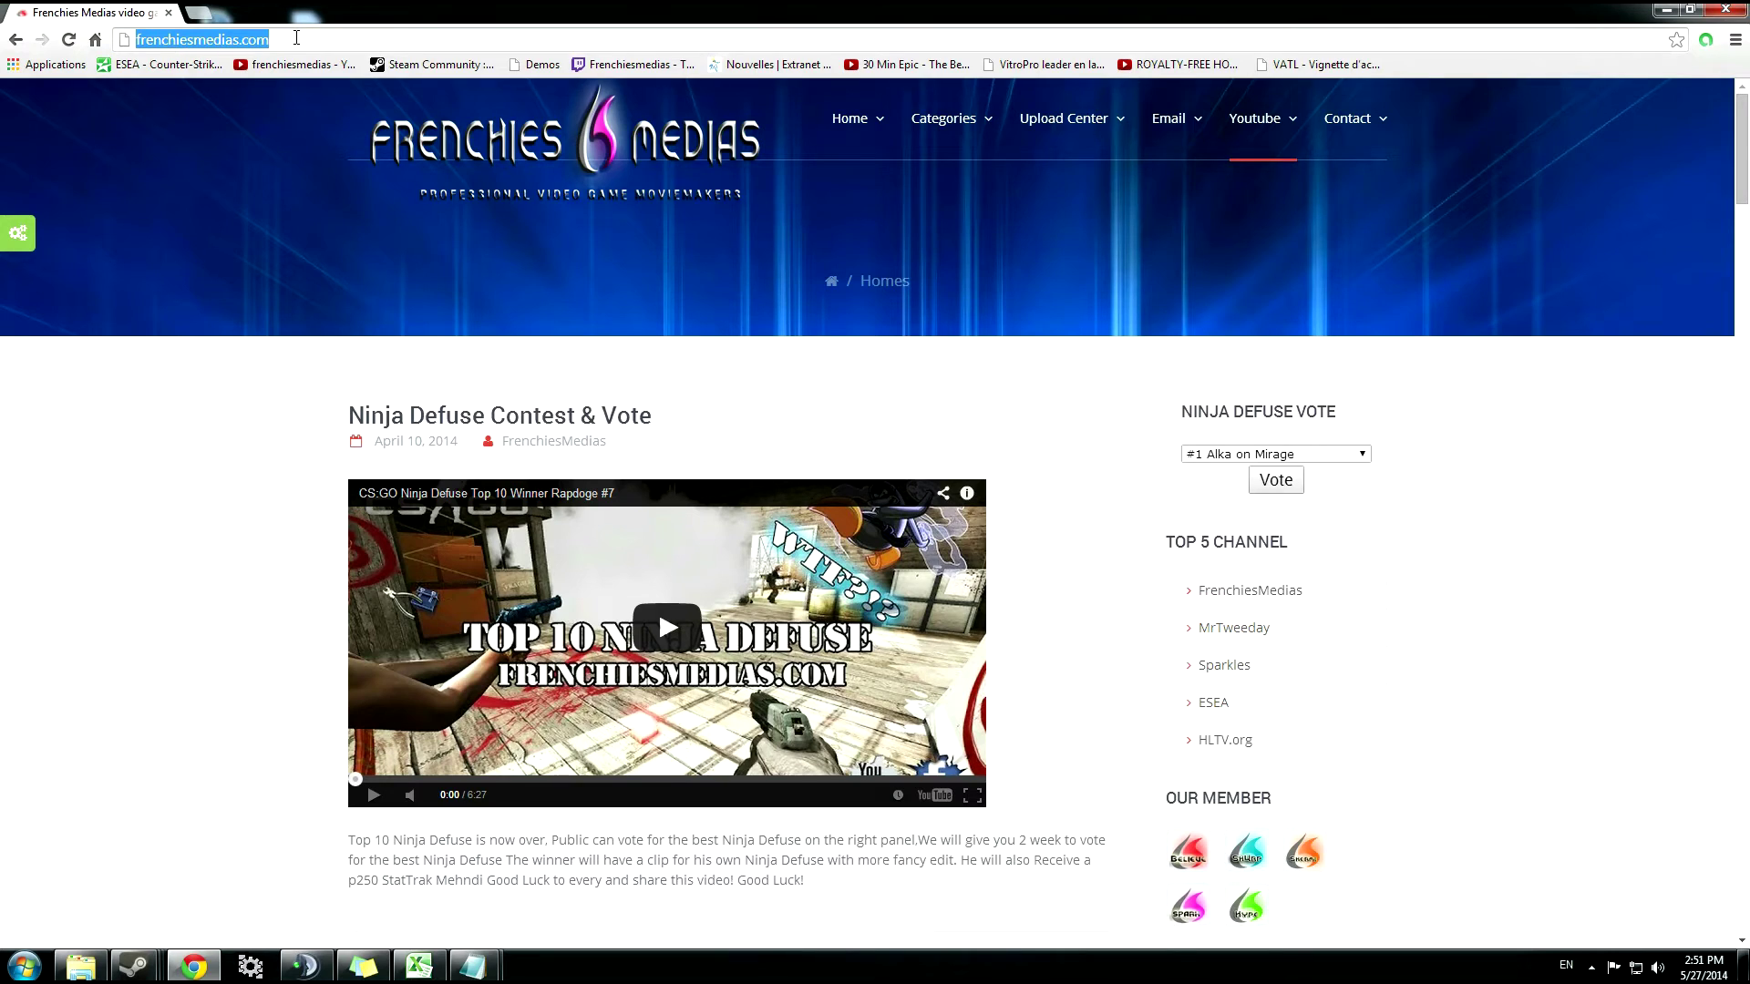
{"action": "type", "text": "www.frenchiesmedias"}
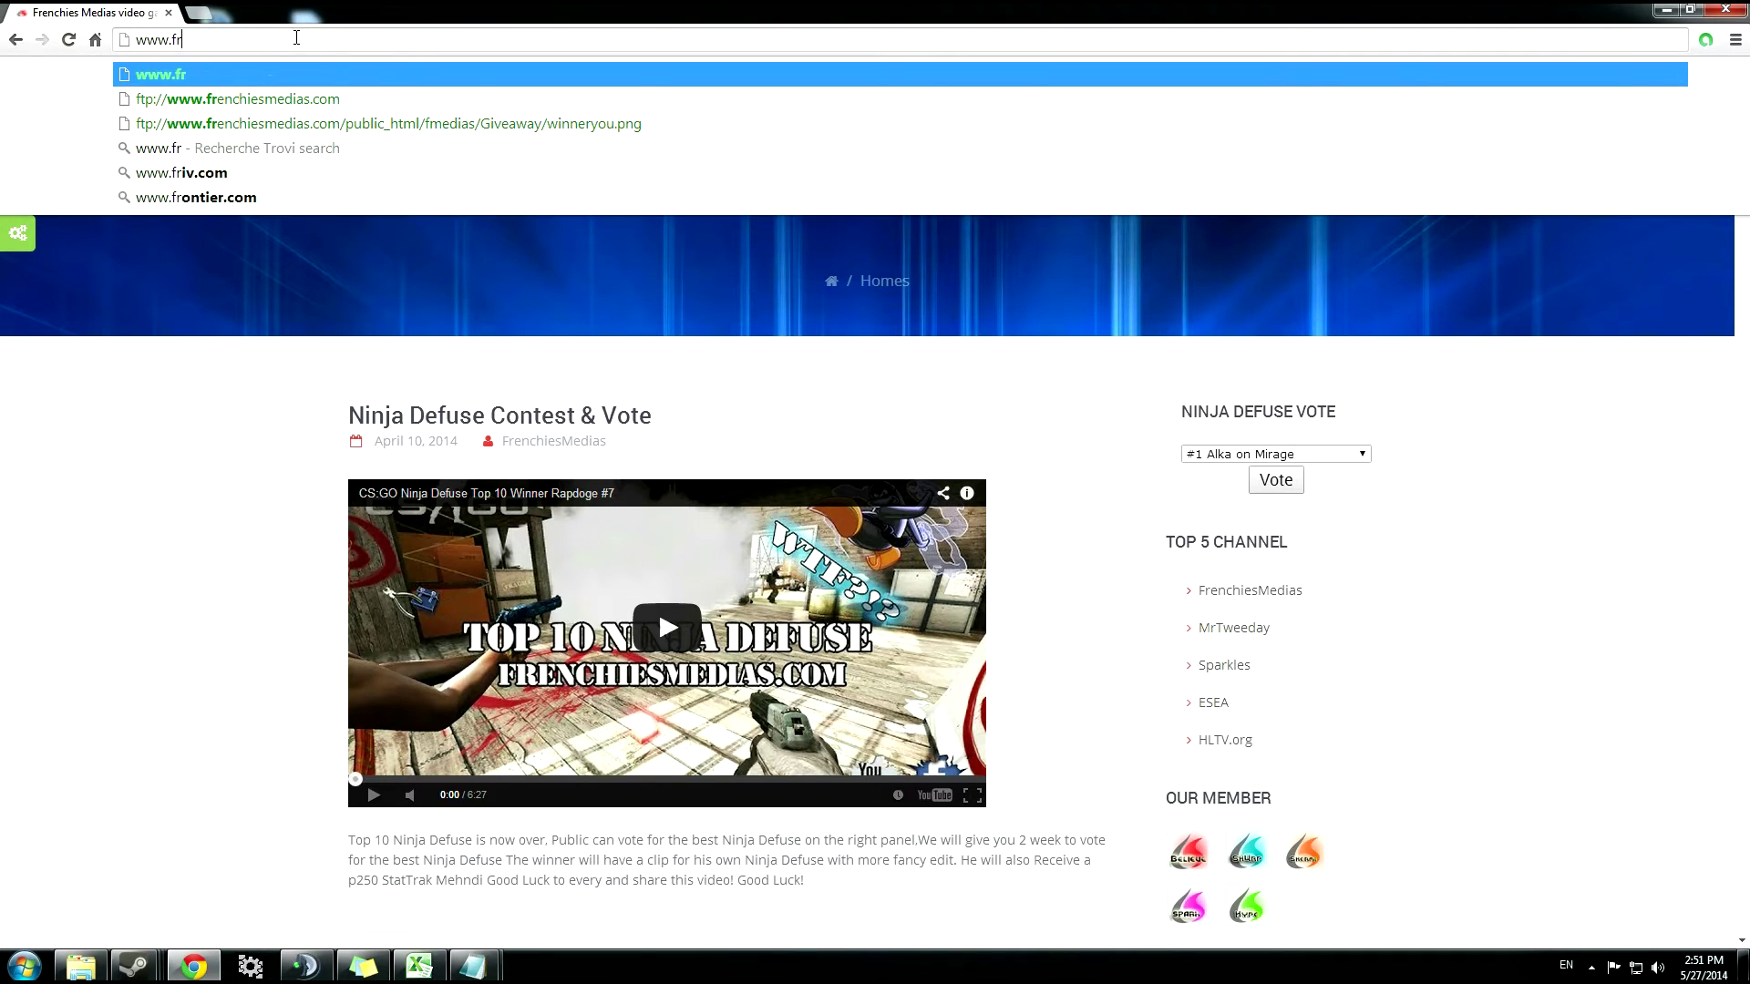
{"action": "type", "text": ".com"}
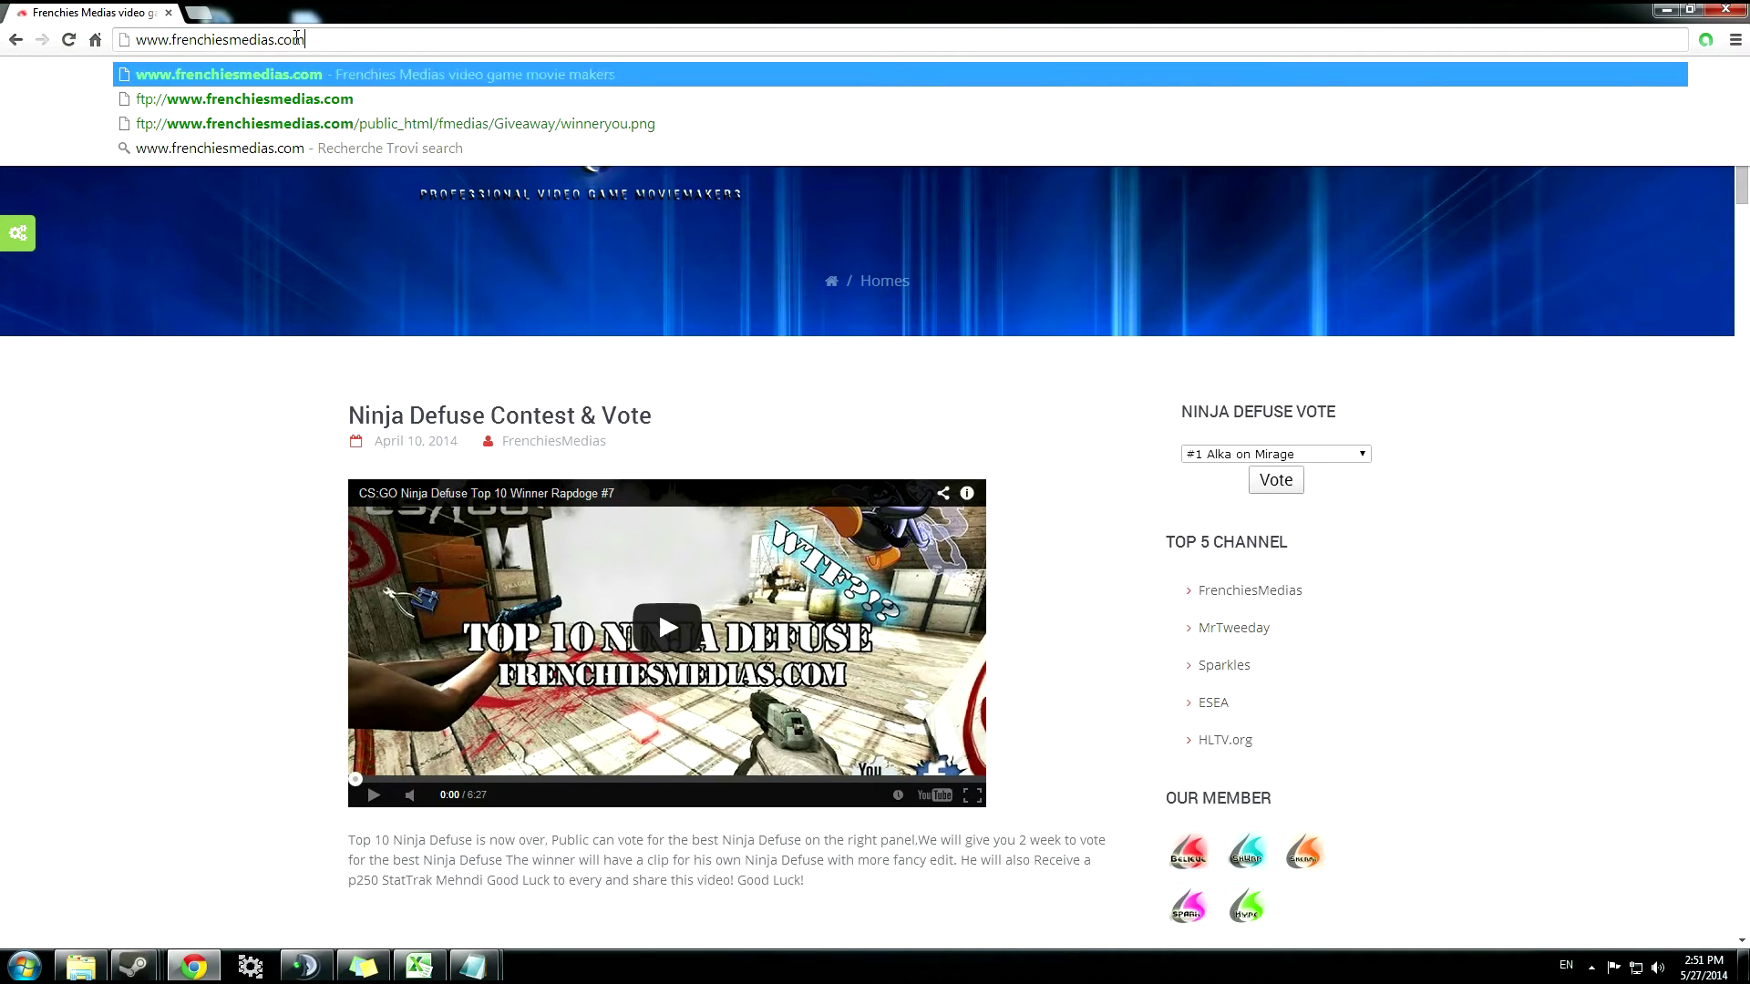
{"action": "key", "text": "Return"}
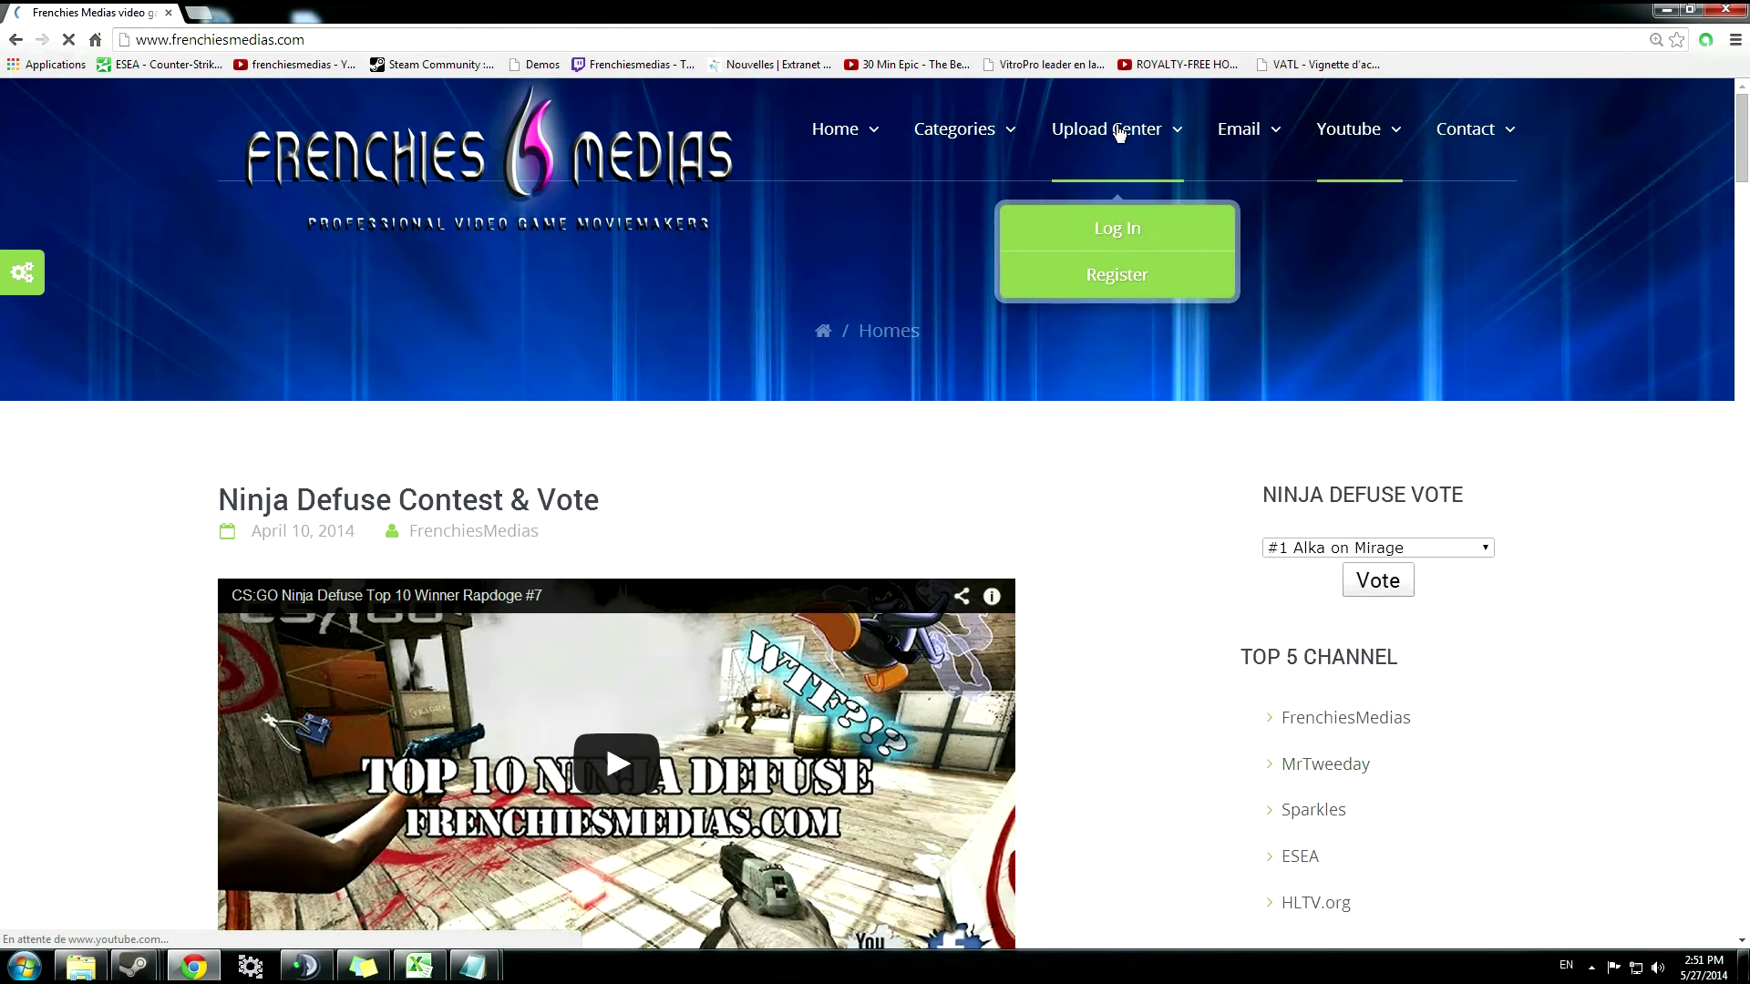
Switch the site's colour theme to red and go to the Upload Center login page
{"action": "left_click", "coordinate": [22, 272]}
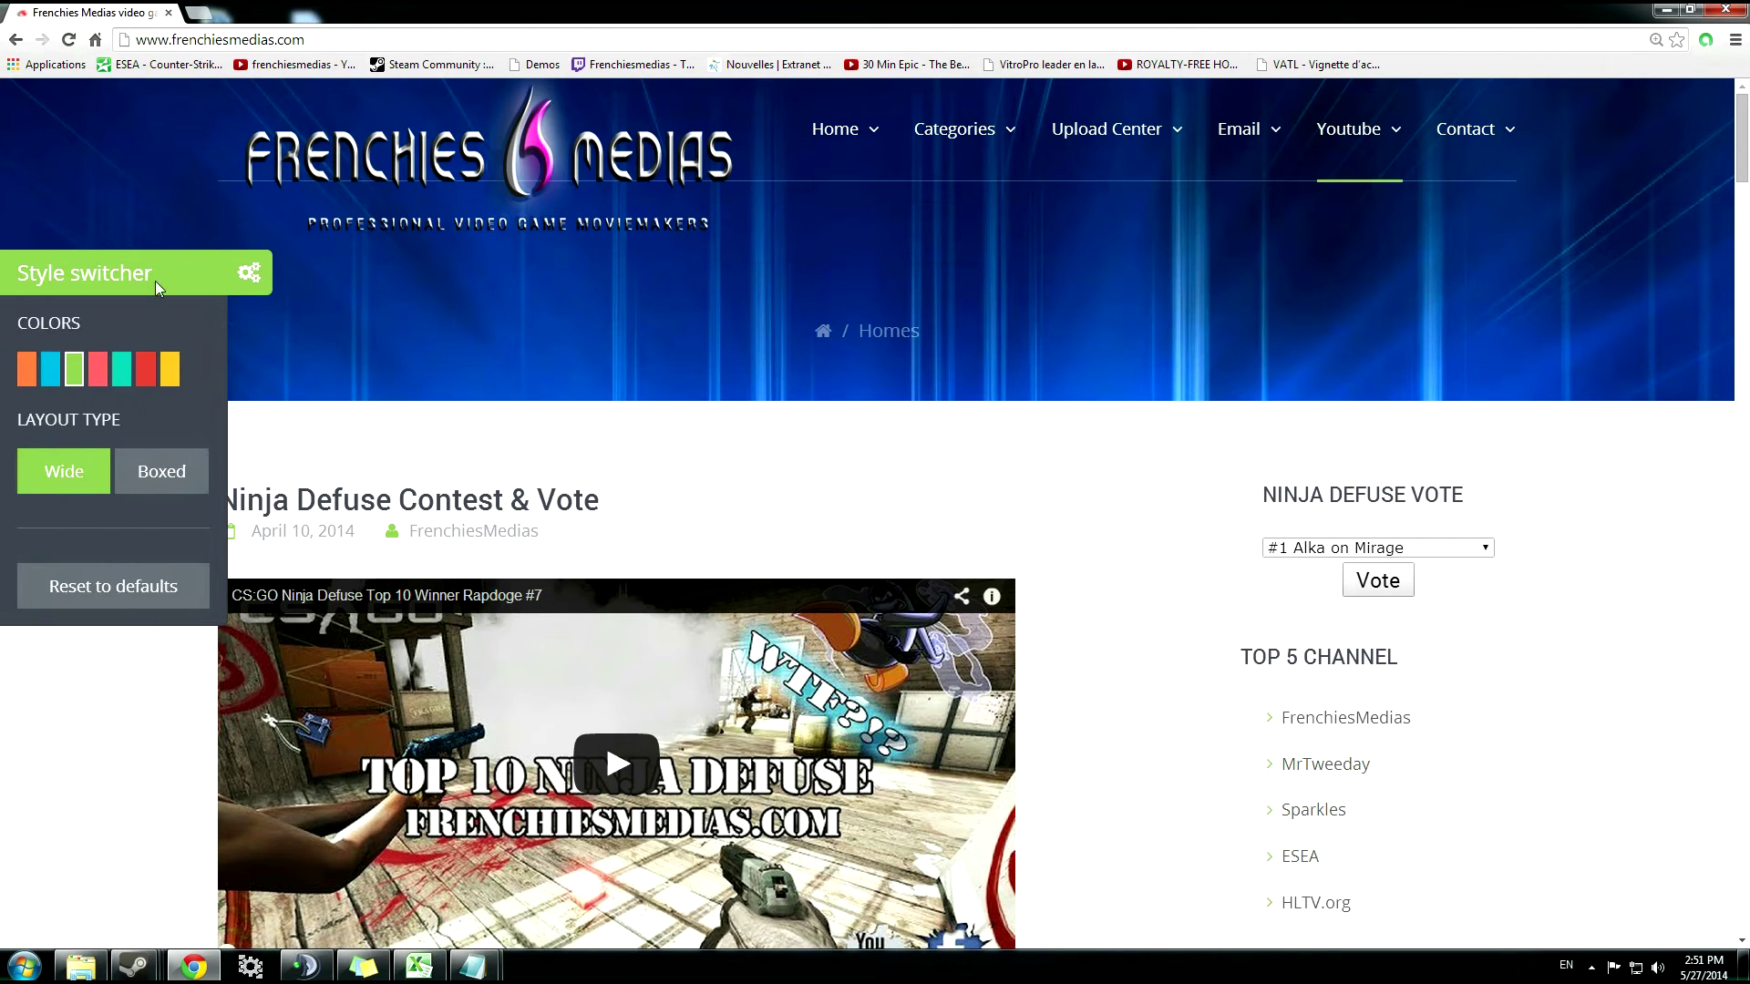
{"action": "left_click", "coordinate": [143, 371]}
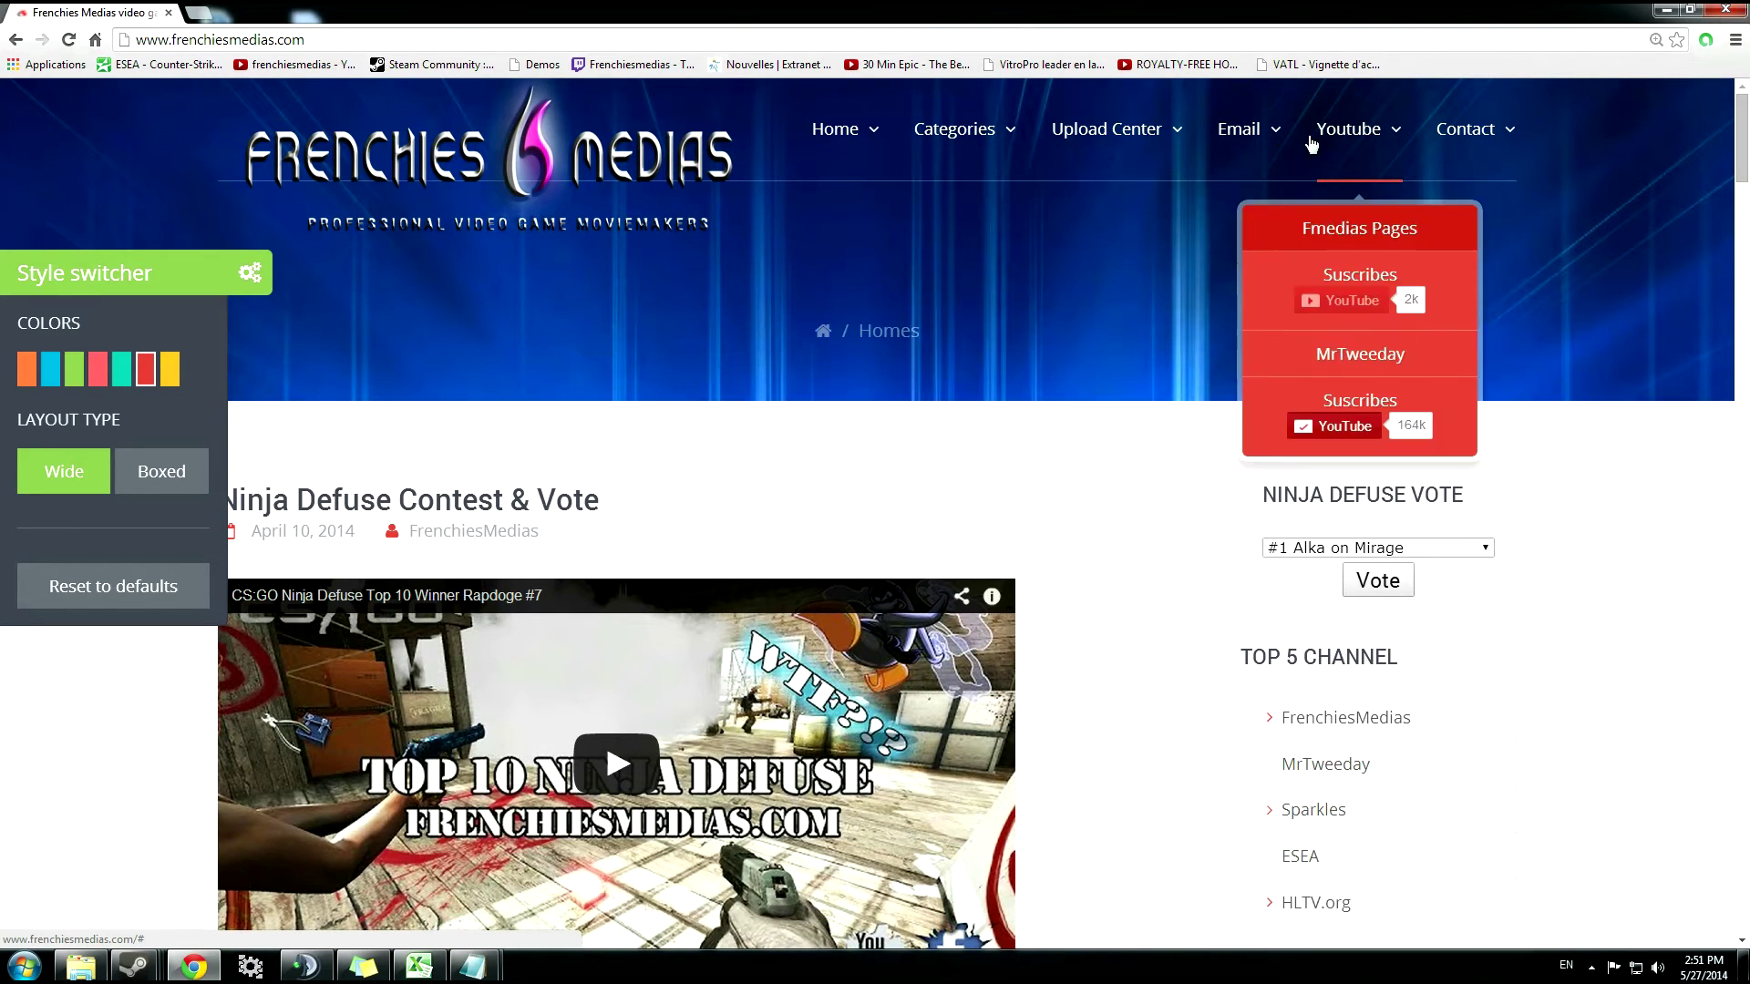
{"action": "mouse_move", "coordinate": [1173, 135]}
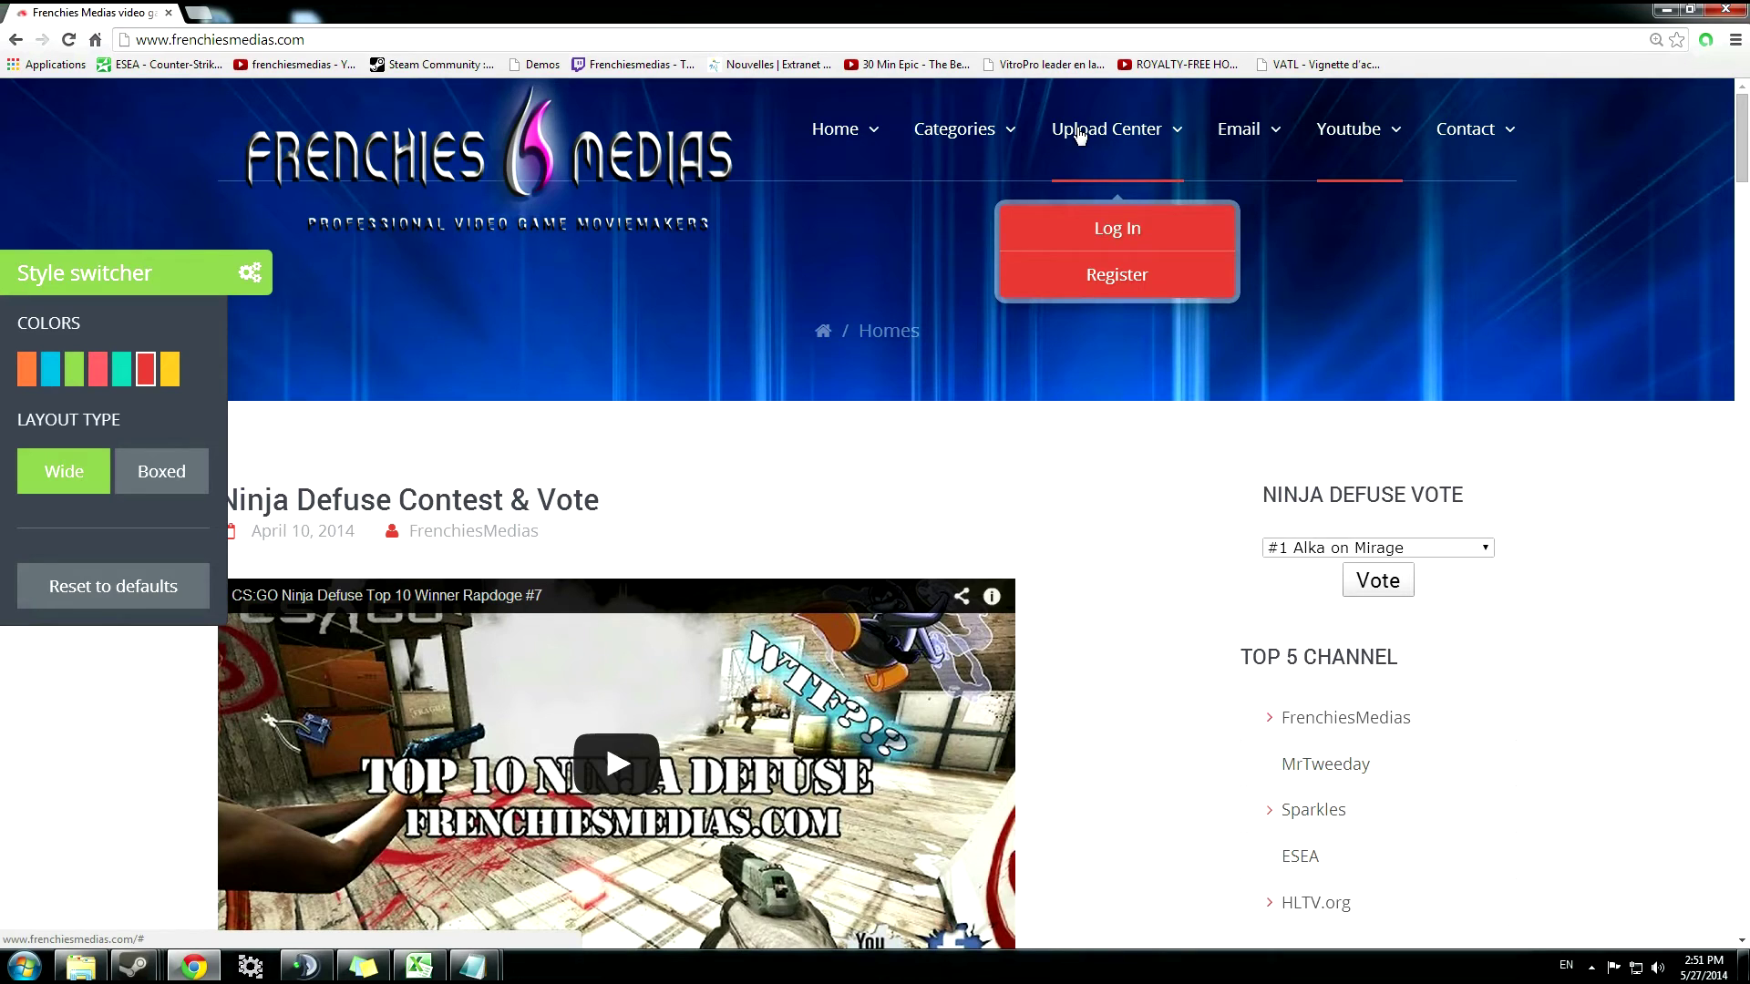
{"action": "left_click", "coordinate": [1112, 229]}
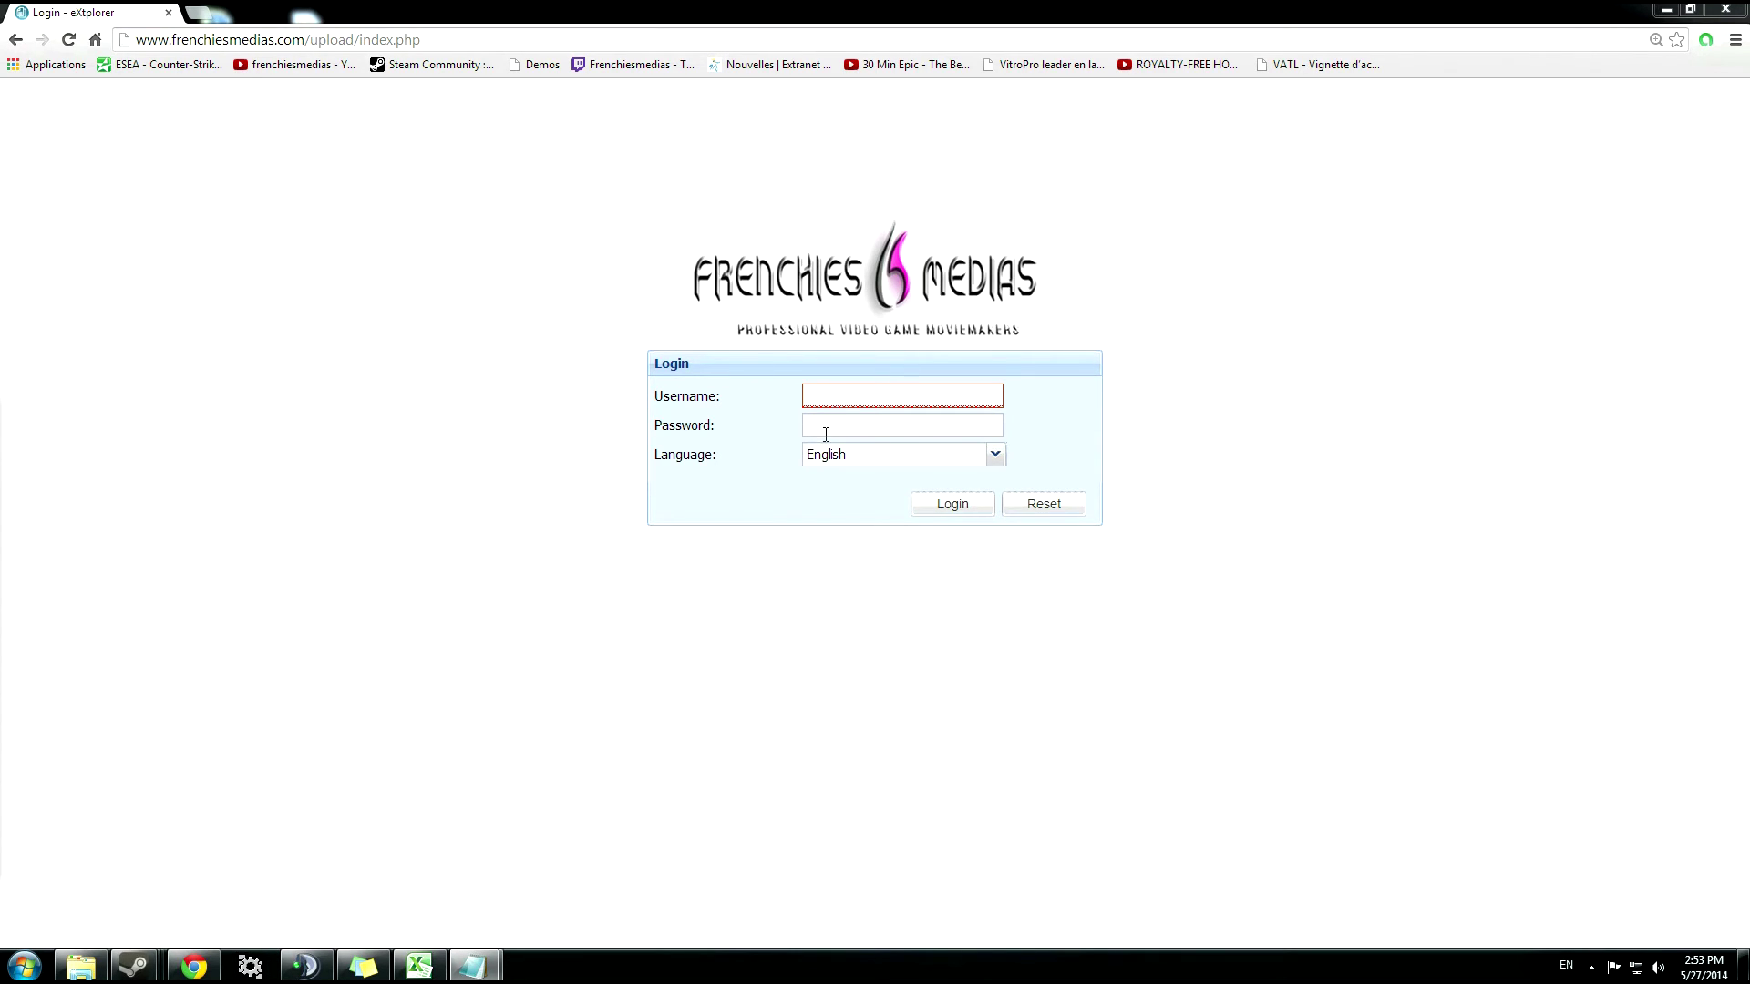
Enter the account username and password in eXtplorer and log in
{"action": "left_click", "coordinate": [856, 402]}
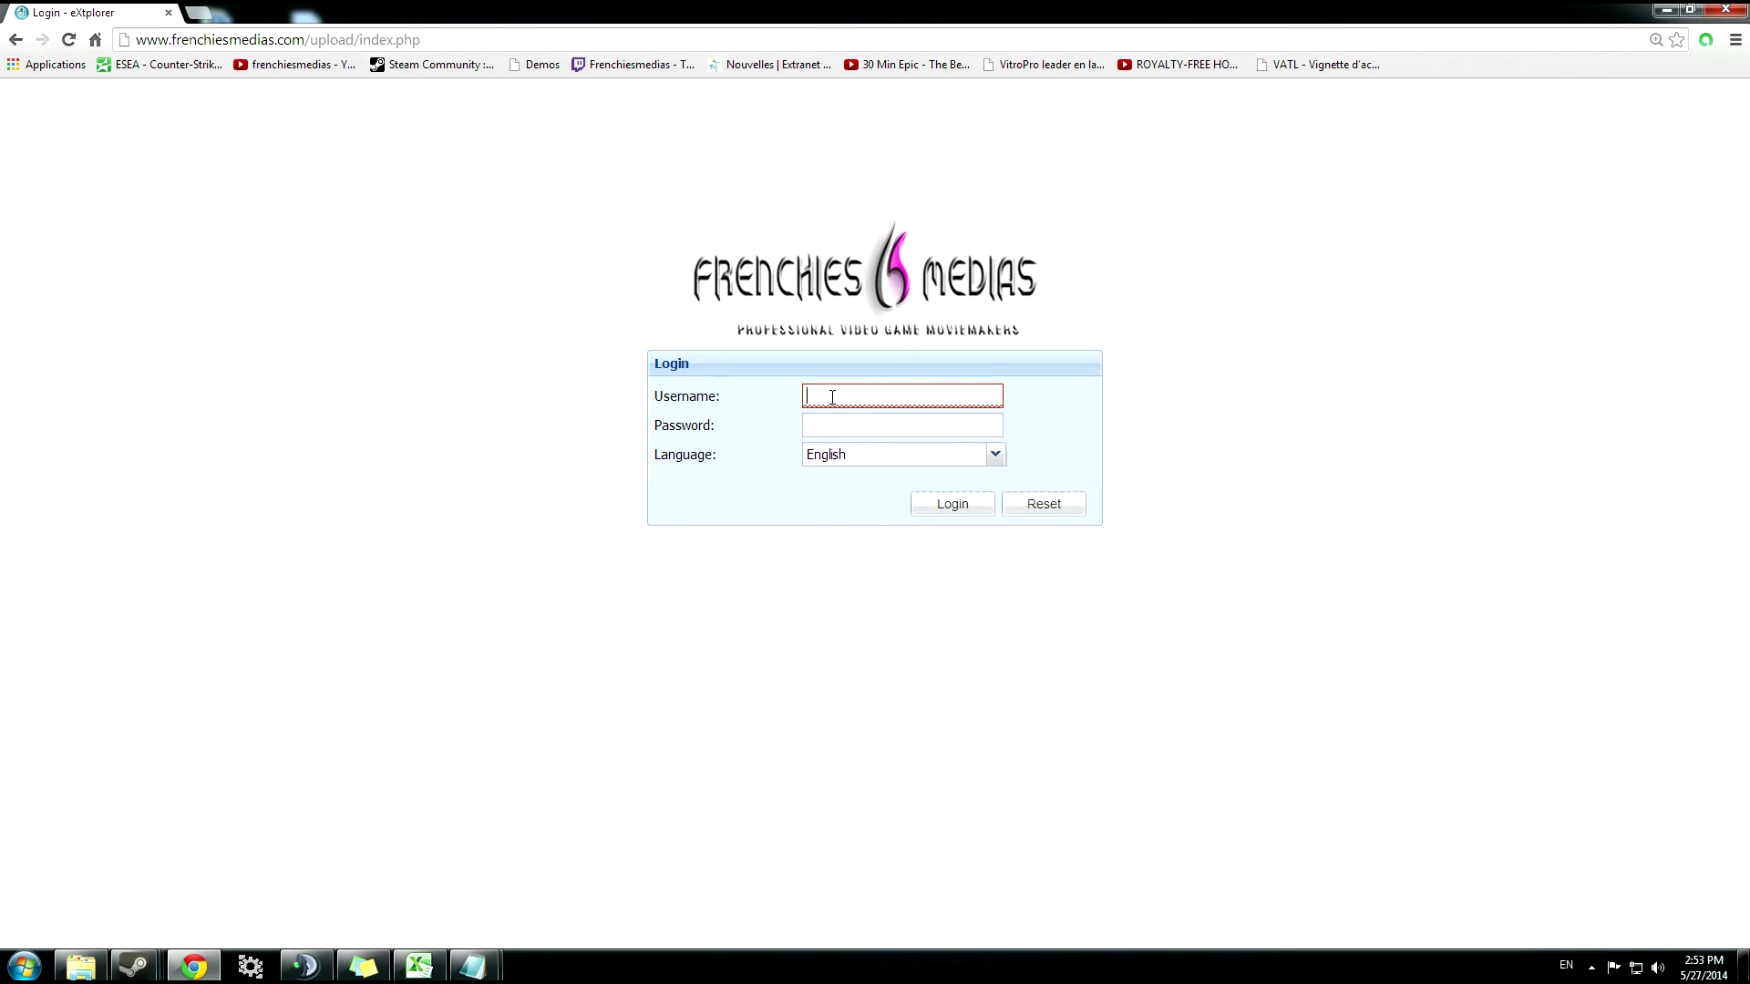
{"action": "type", "text": "tutorial"}
{"action": "key", "text": "Return"}
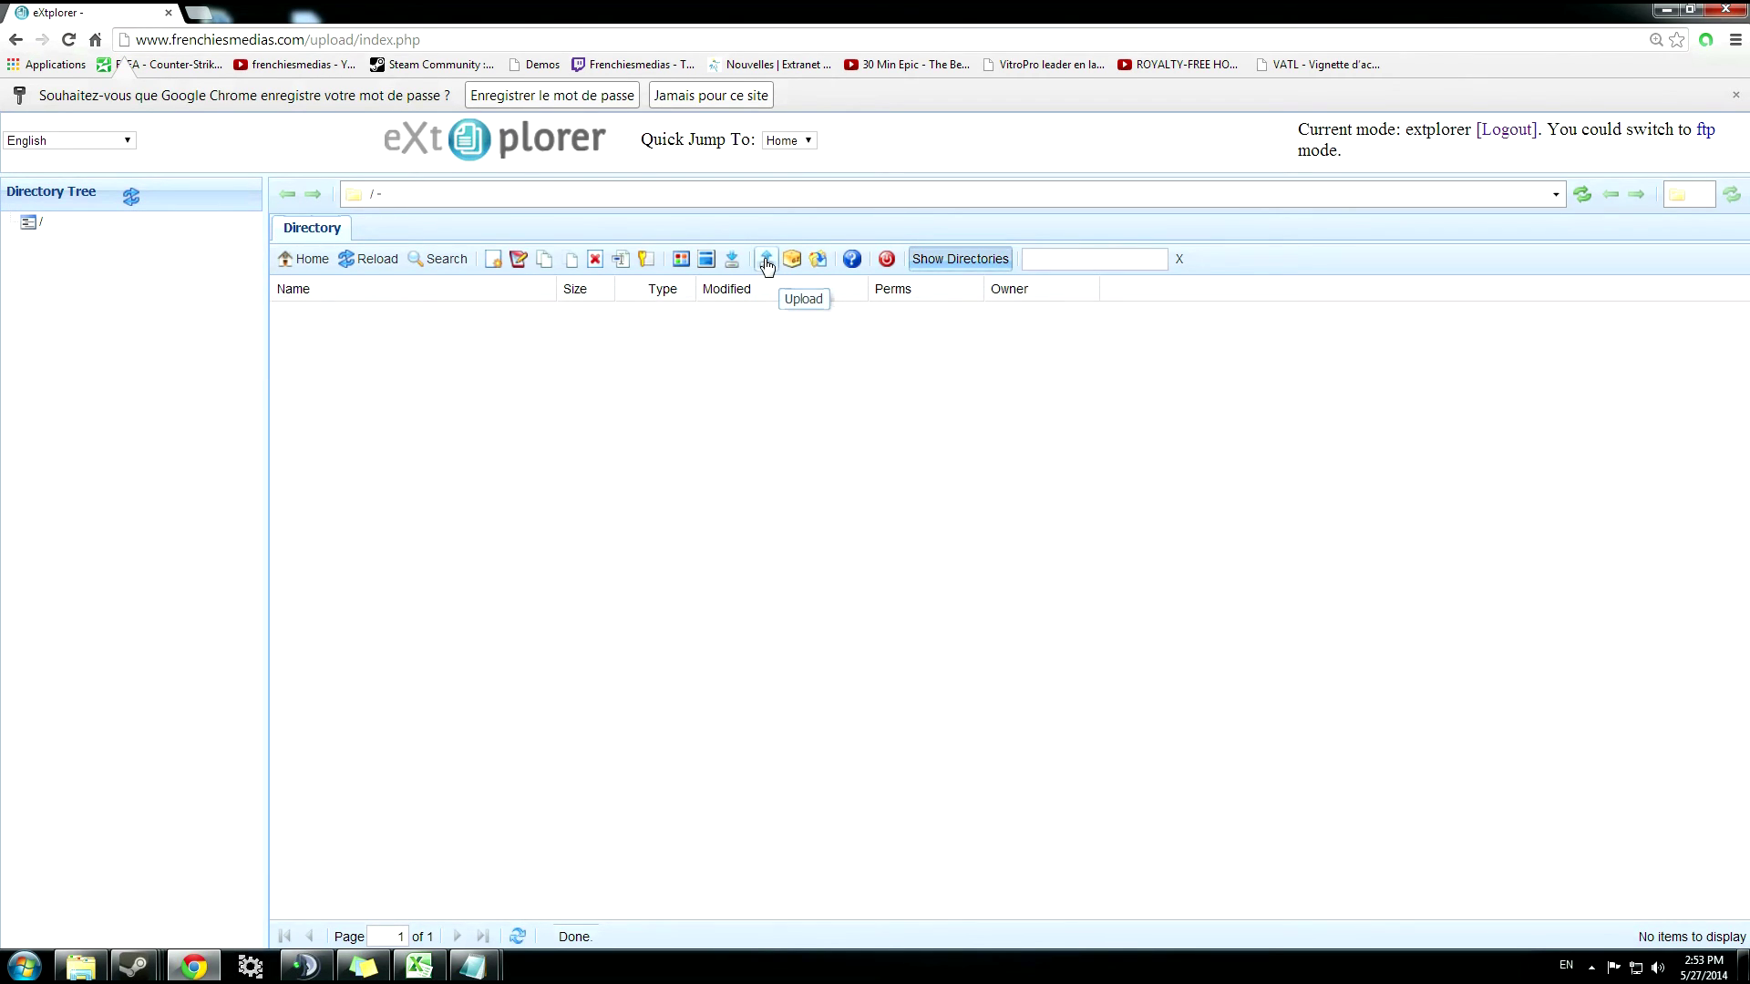
In Upload, browse to Steam > SteamApps > common > Counter-Strike Global Offensive > csgo and select tutorial2014 tick 55650.dem as File 1
{"action": "left_click", "coordinate": [767, 265]}
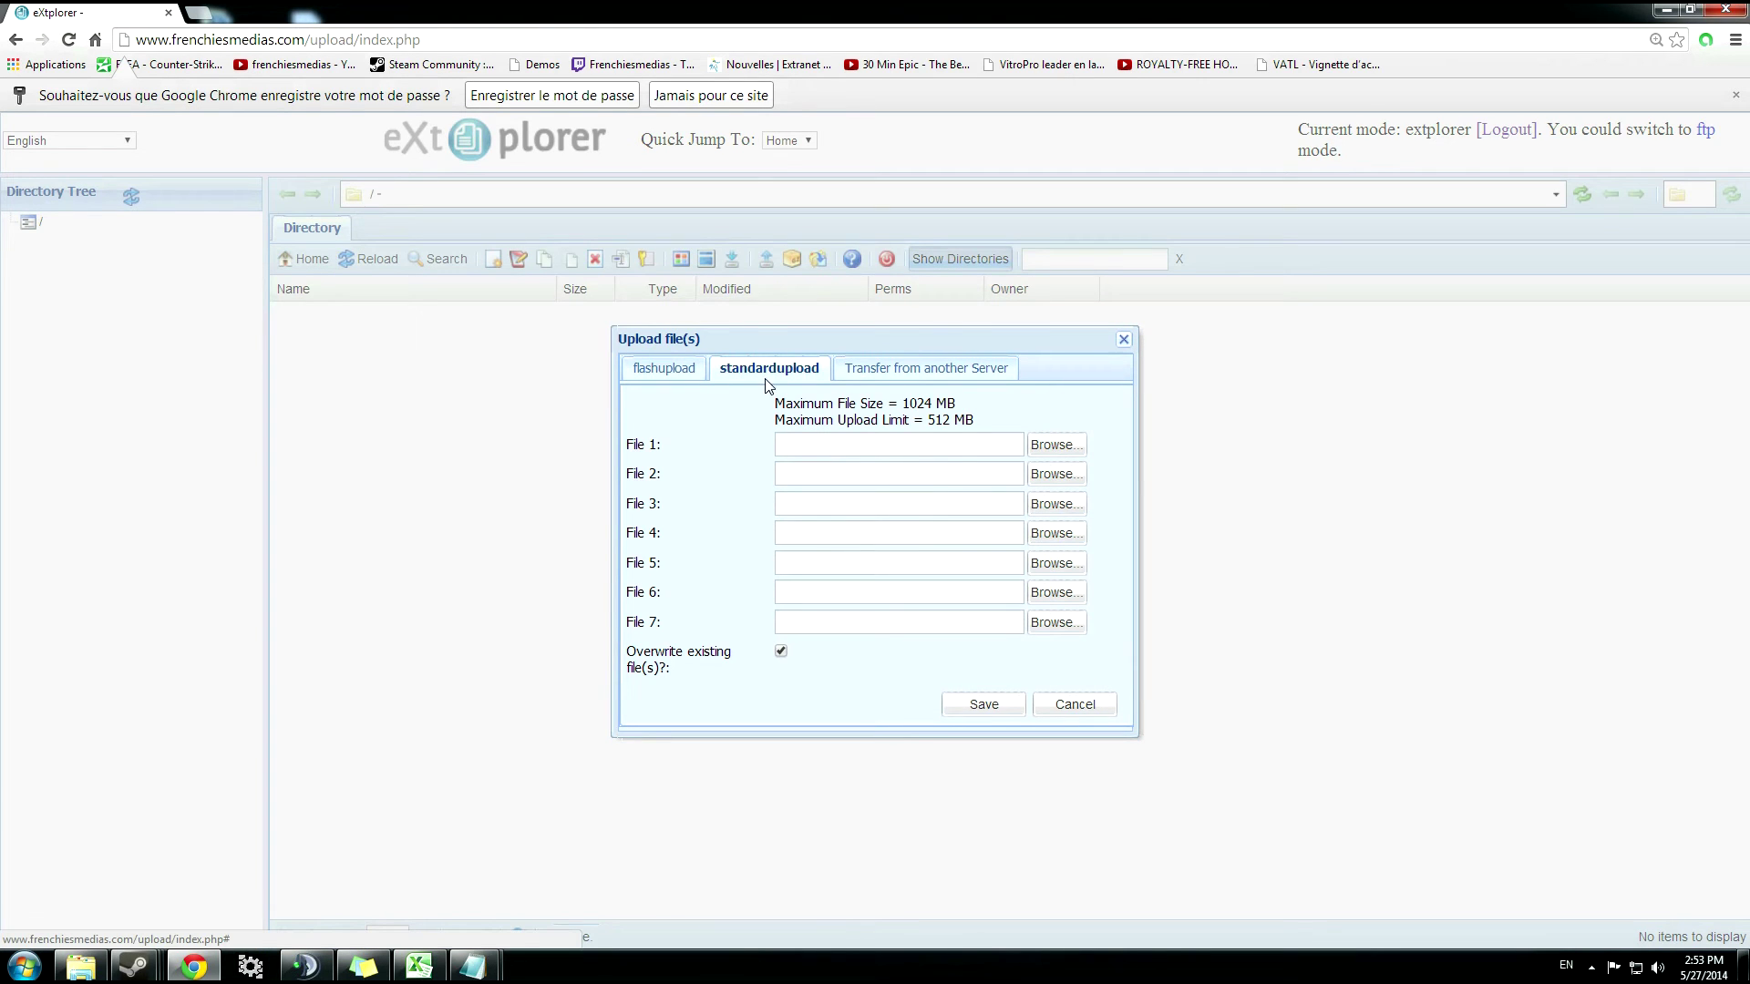
{"action": "left_click", "coordinate": [1061, 451]}
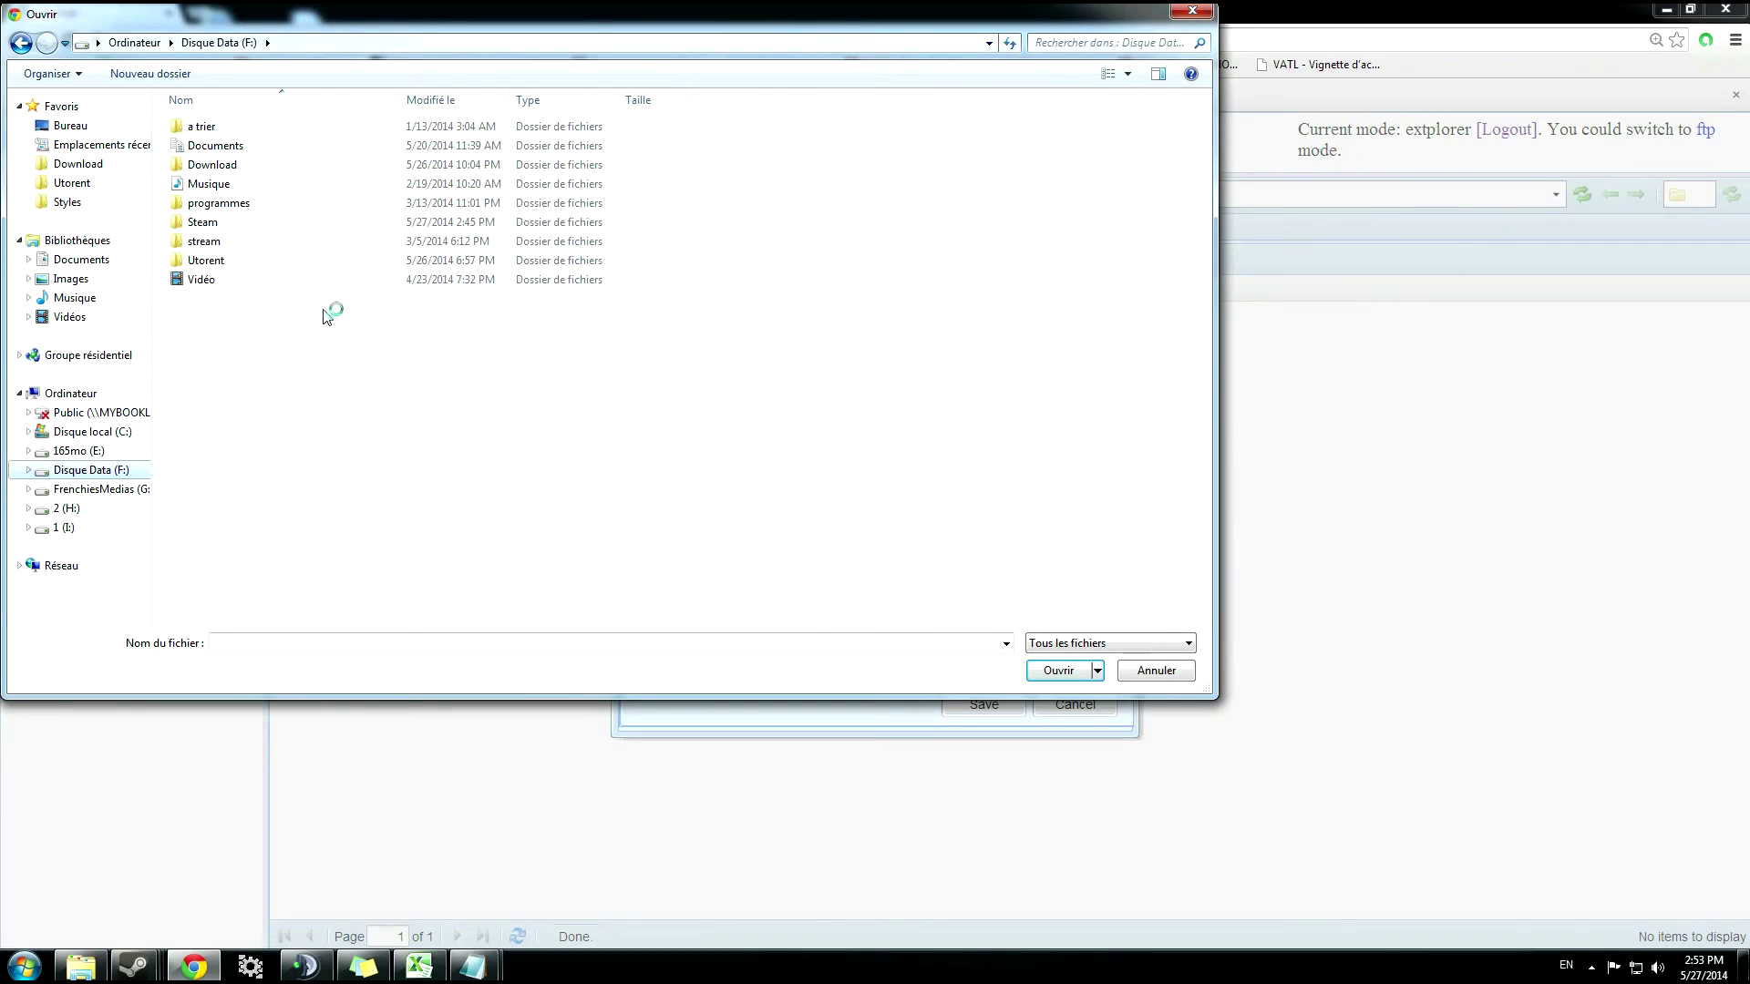
{"action": "double_click", "coordinate": [205, 223]}
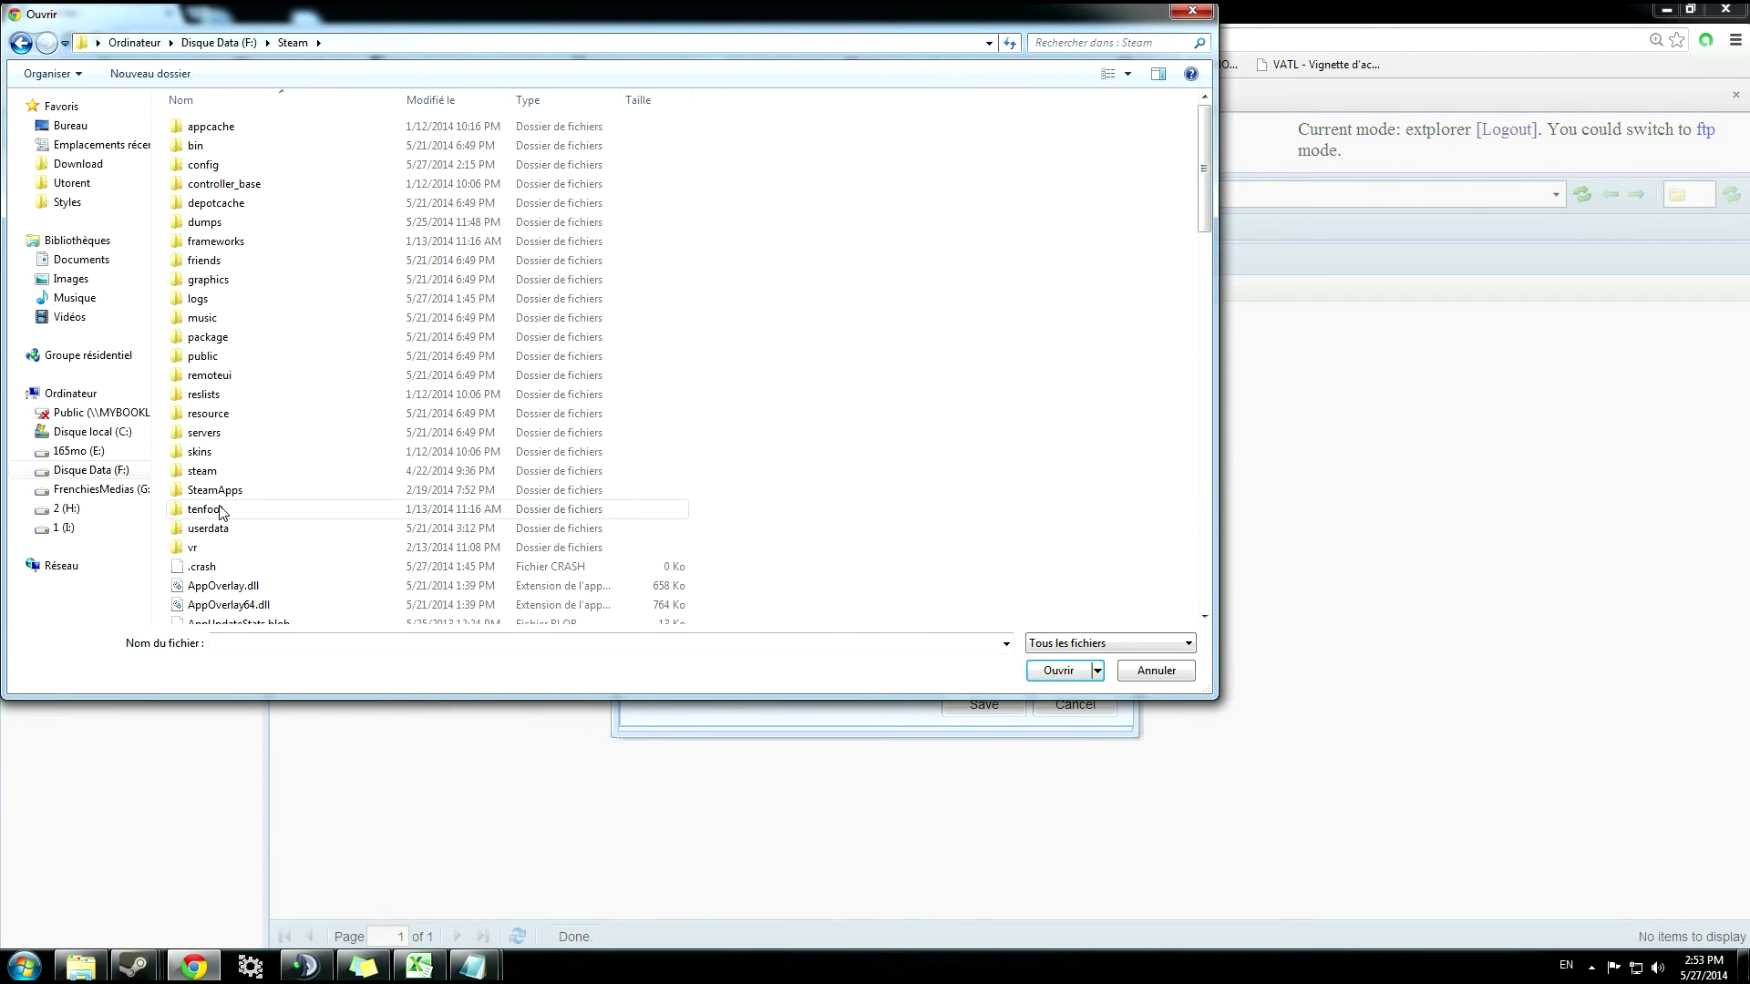
{"action": "double_click", "coordinate": [211, 490]}
{"action": "double_click", "coordinate": [209, 127]}
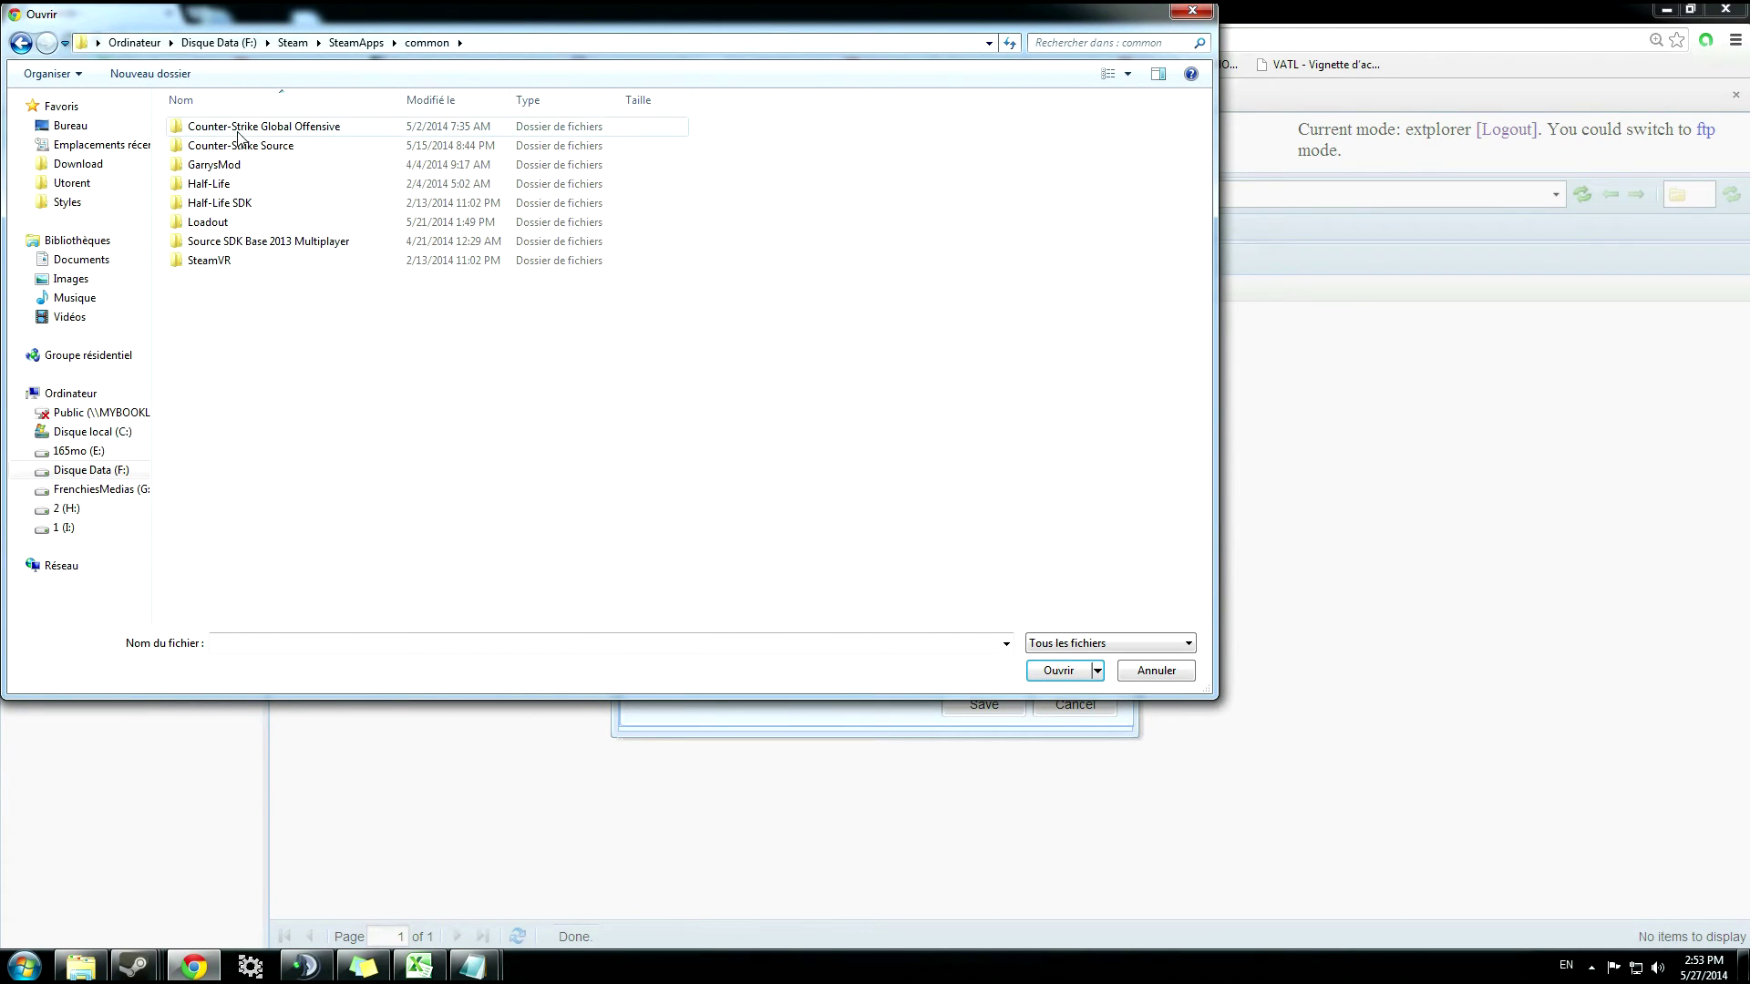
{"action": "double_click", "coordinate": [239, 128]}
{"action": "double_click", "coordinate": [198, 164]}
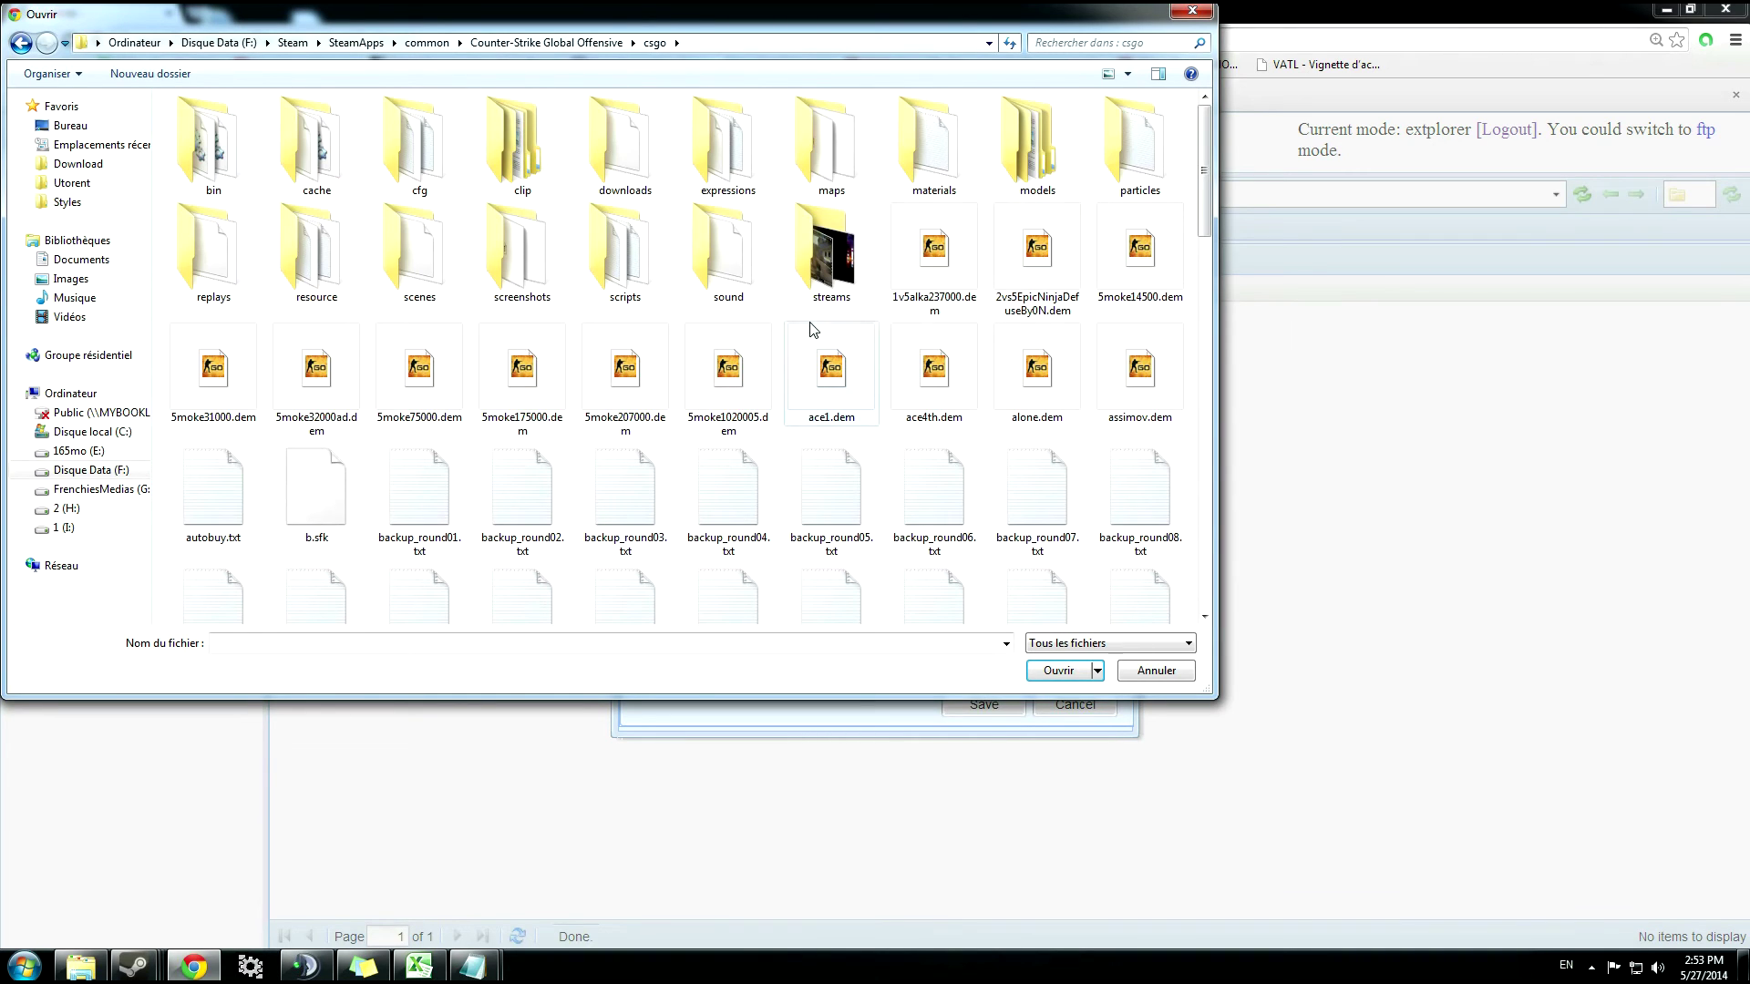
{"action": "left_click", "coordinate": [925, 373]}
{"action": "type", "text": "test.dem"}
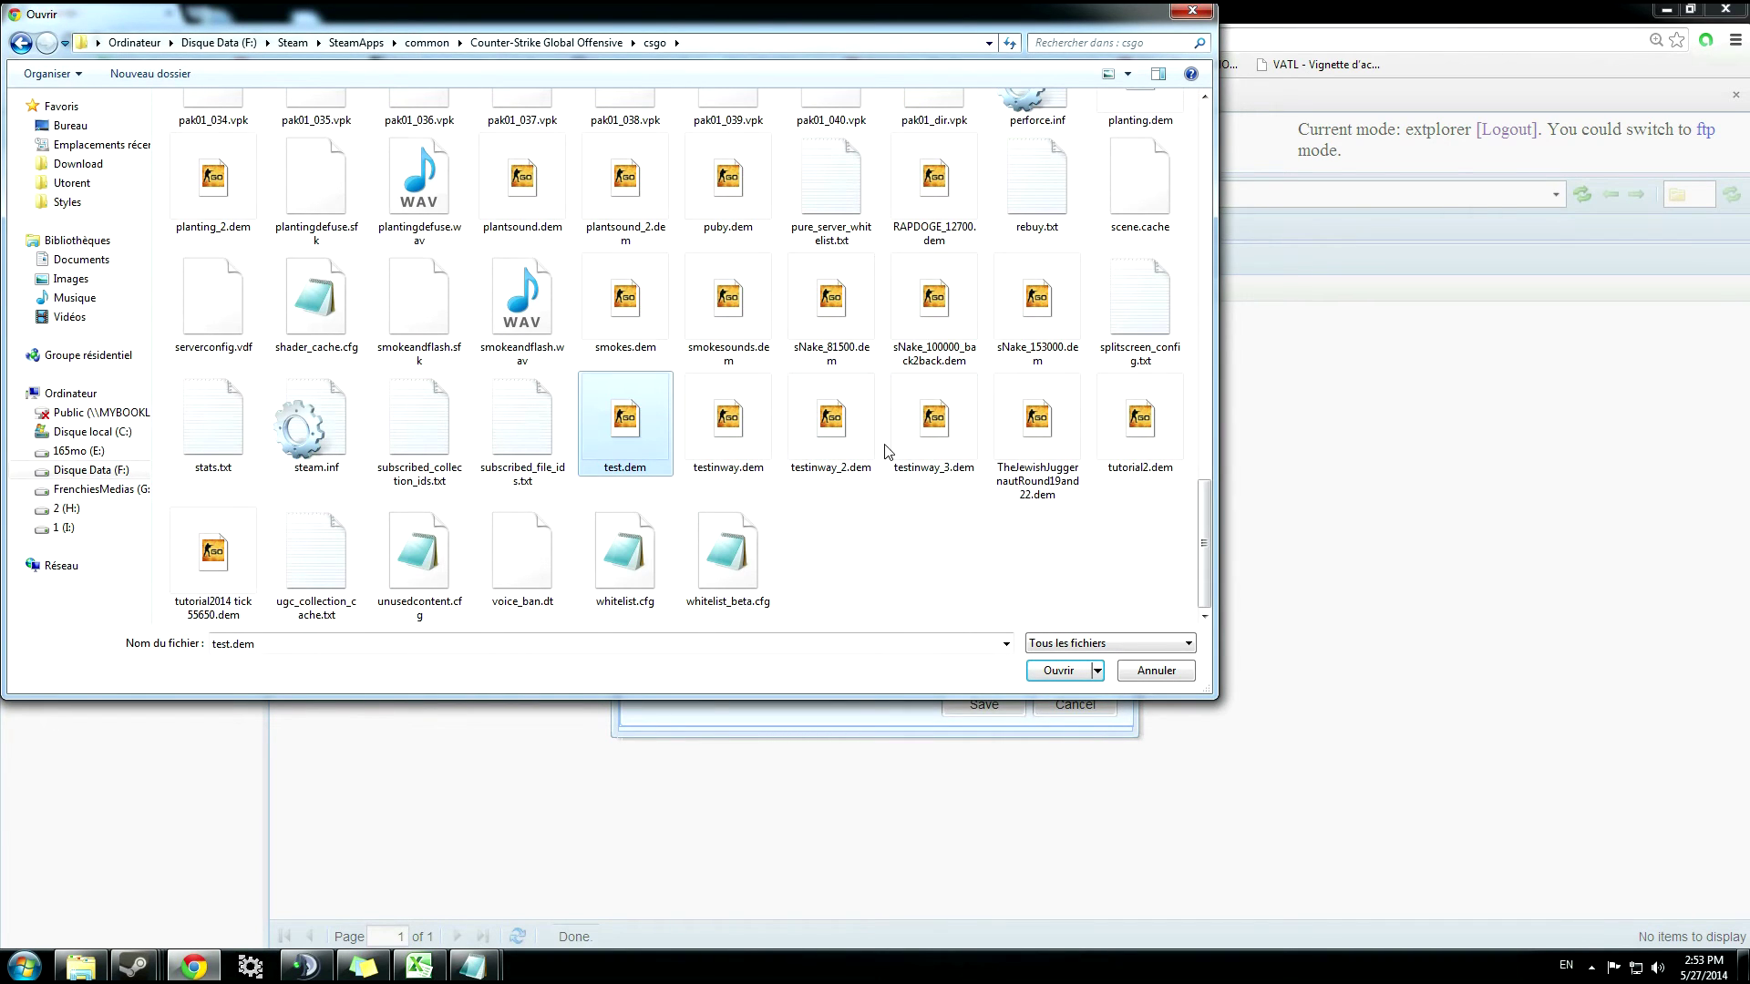
{"action": "left_click", "coordinate": [213, 561]}
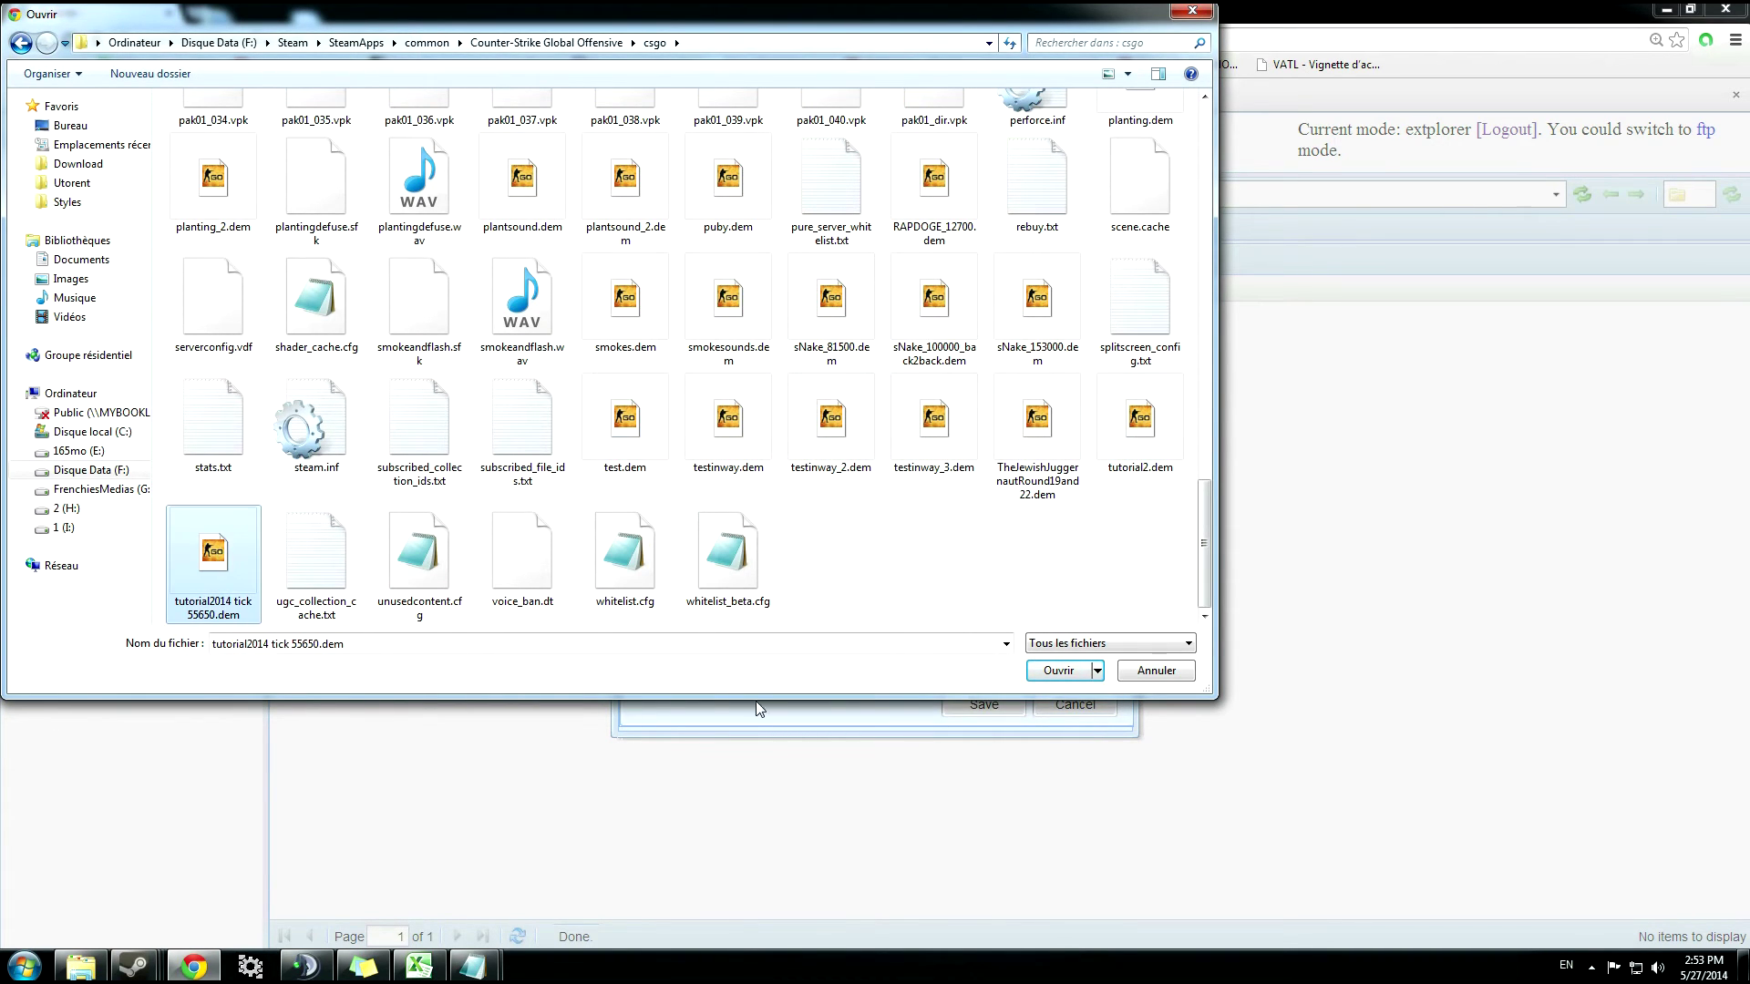
{"action": "left_click", "coordinate": [1058, 671]}
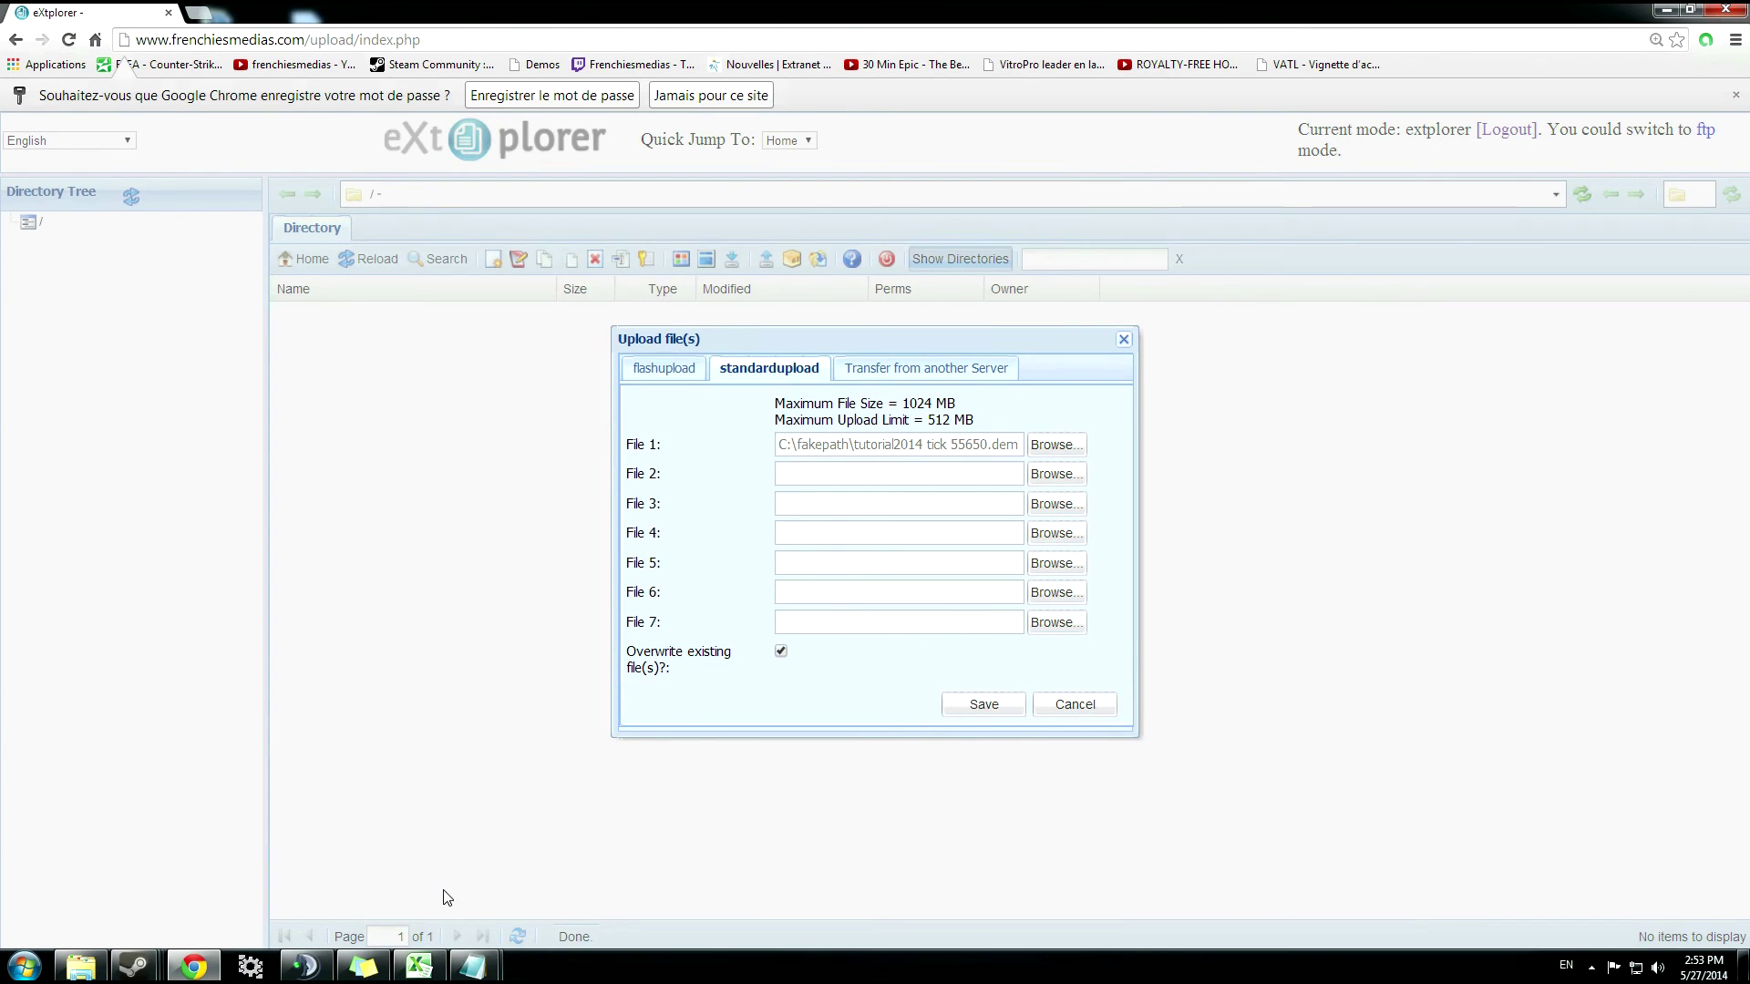
Save the Upload file(s) dialog to start sending tutorial2014 tick 55650.dem to the server
{"action": "left_click", "coordinate": [961, 711]}
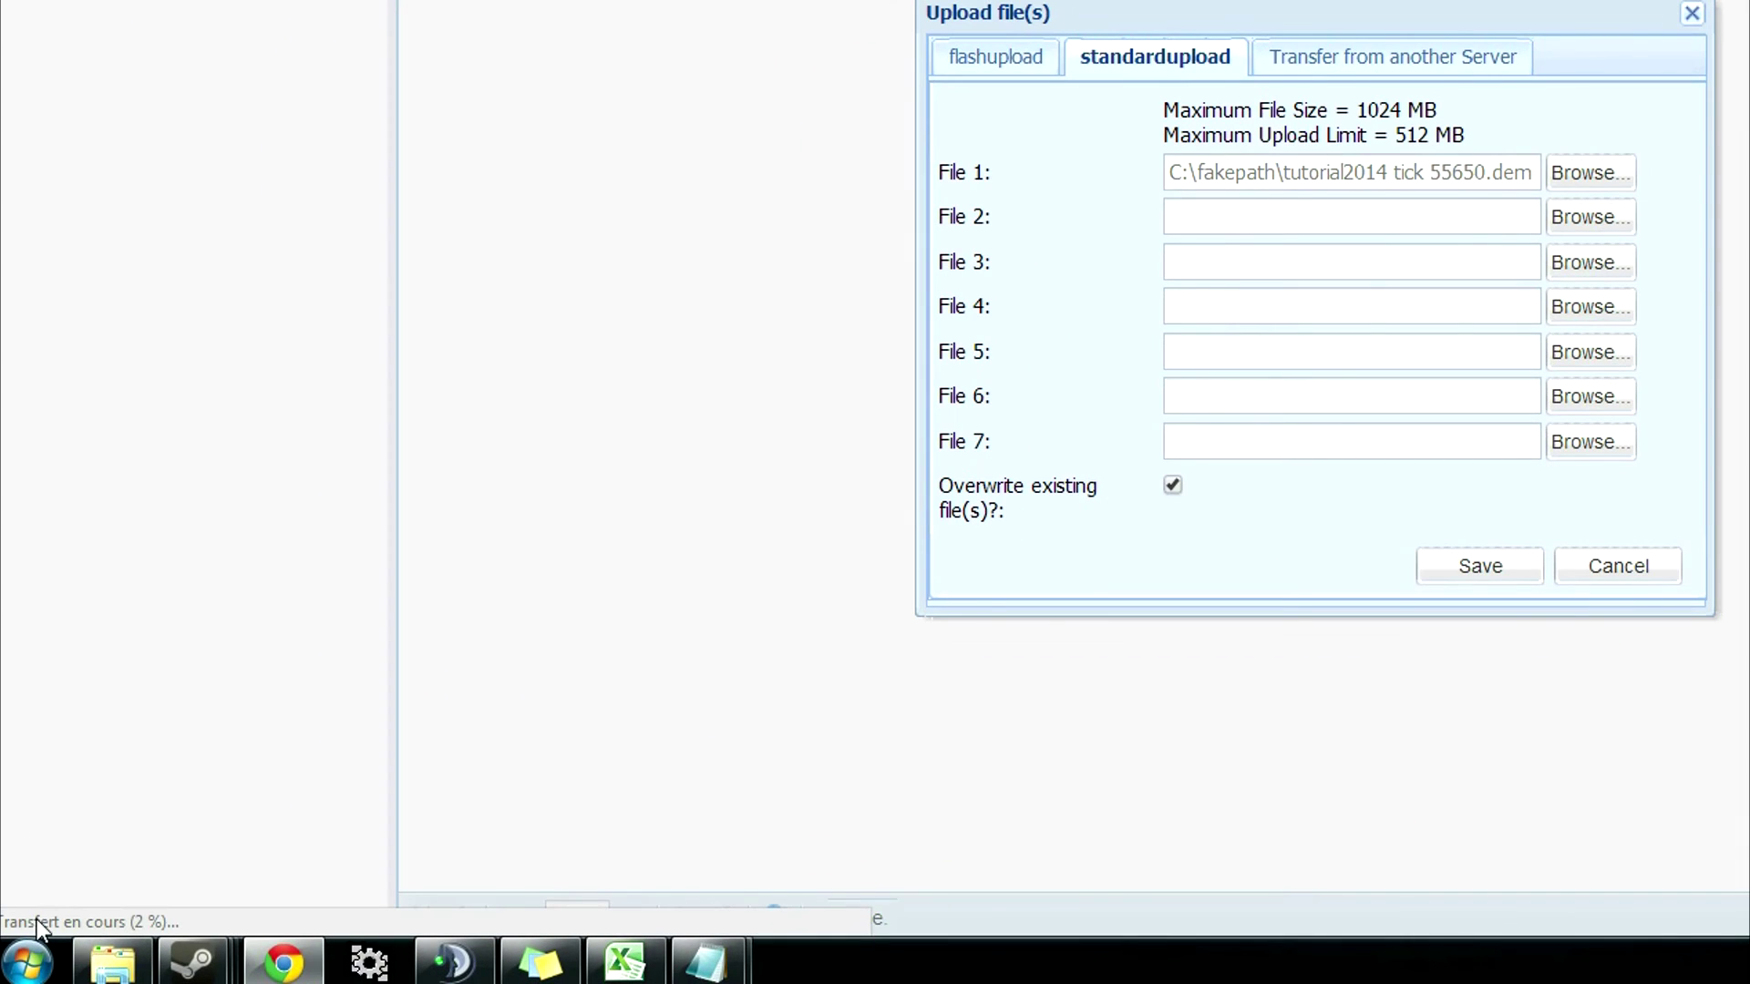